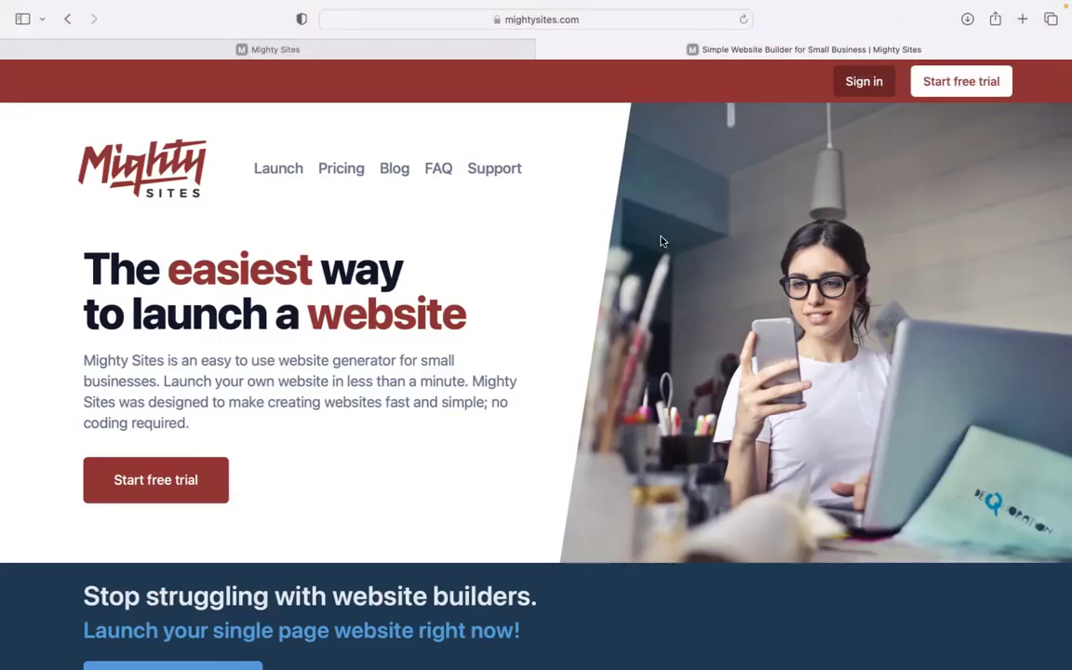
Scroll through the mightysites.com homepage, then switch to the Mighty Sites app tab.
scroll(661, 241, down, 2)
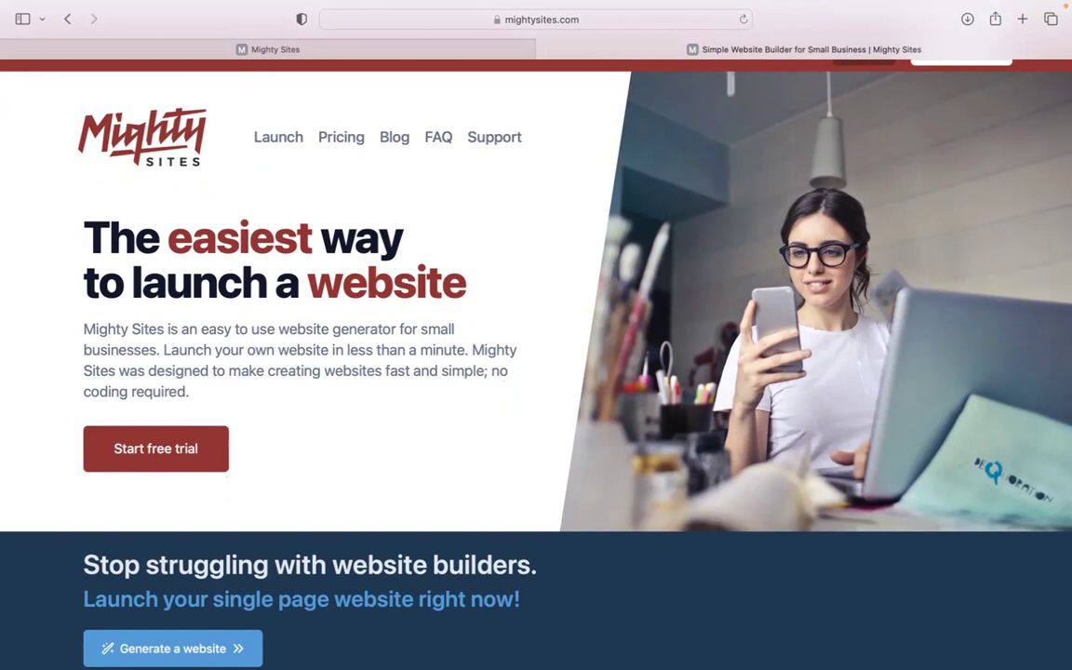
scroll(536, 335, down, 2)
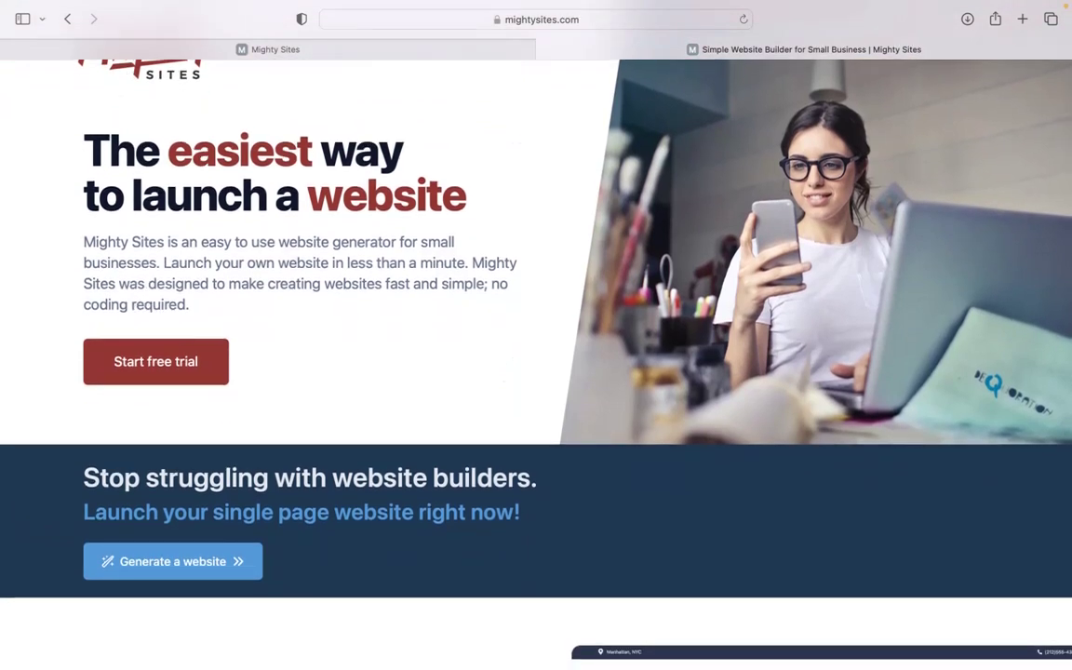
scroll(536, 336, down, 10)
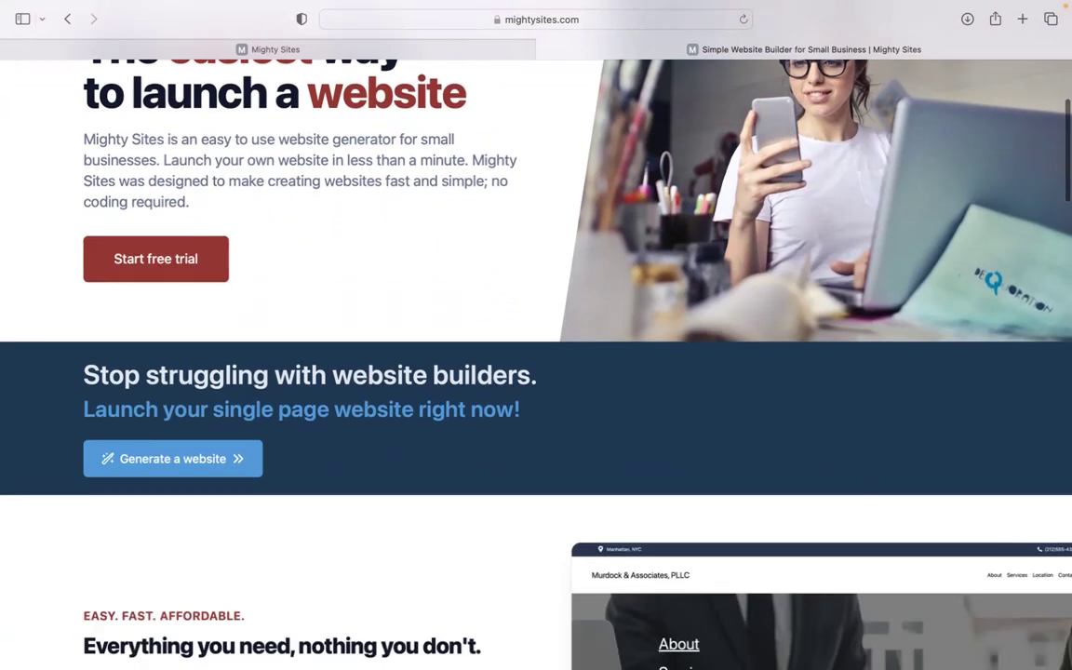
scroll(536, 335, down, 14)
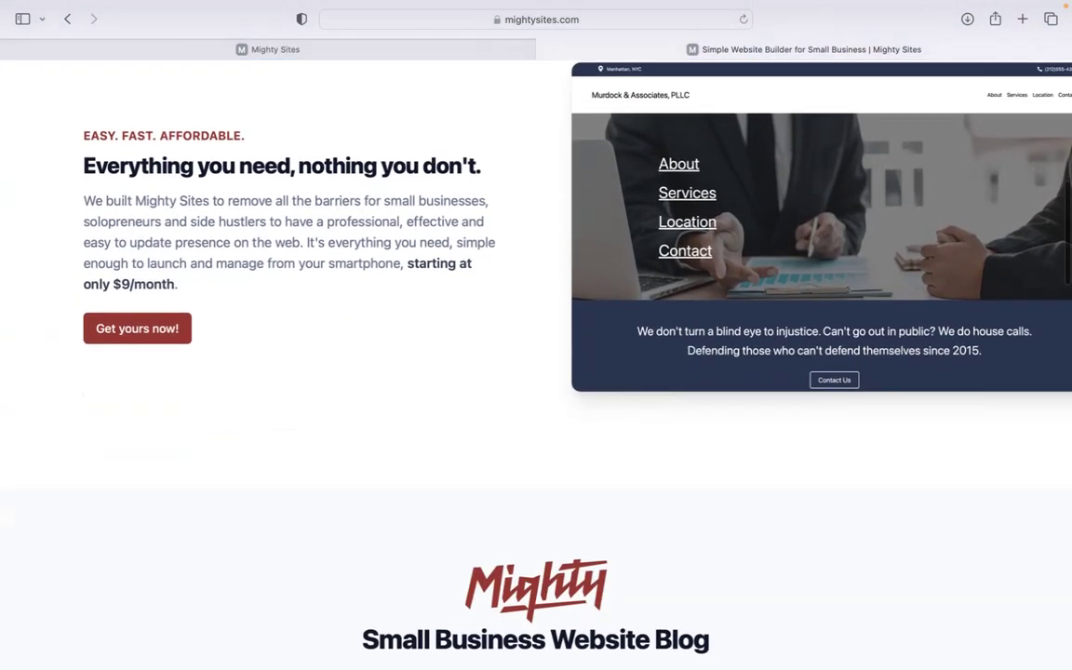
scroll(536, 335, down, 7)
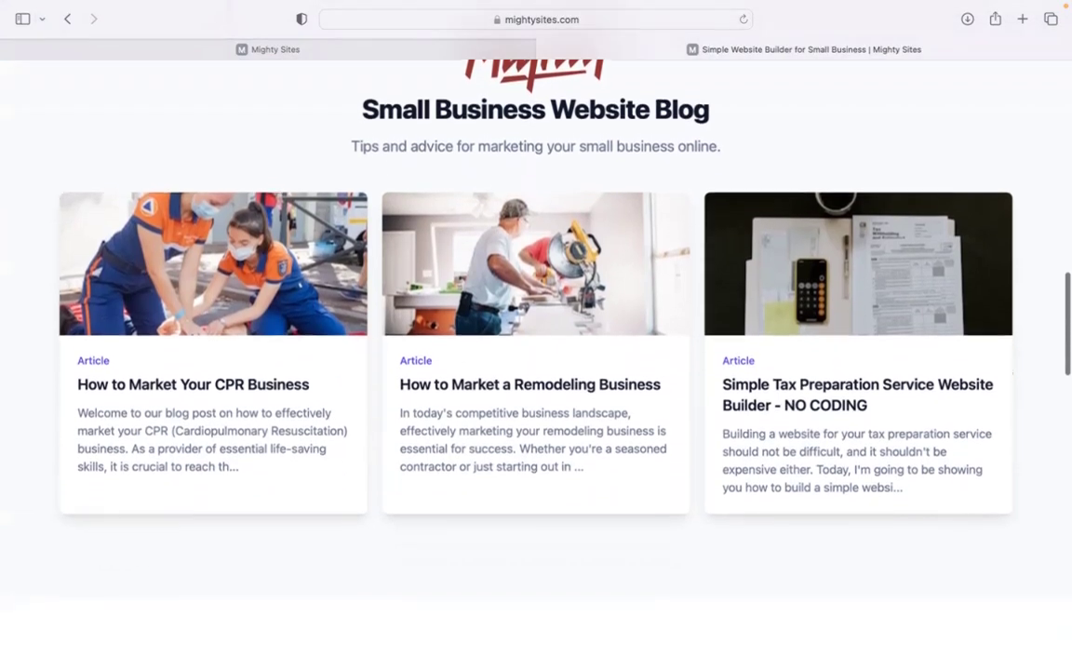
scroll(536, 335, down, 3)
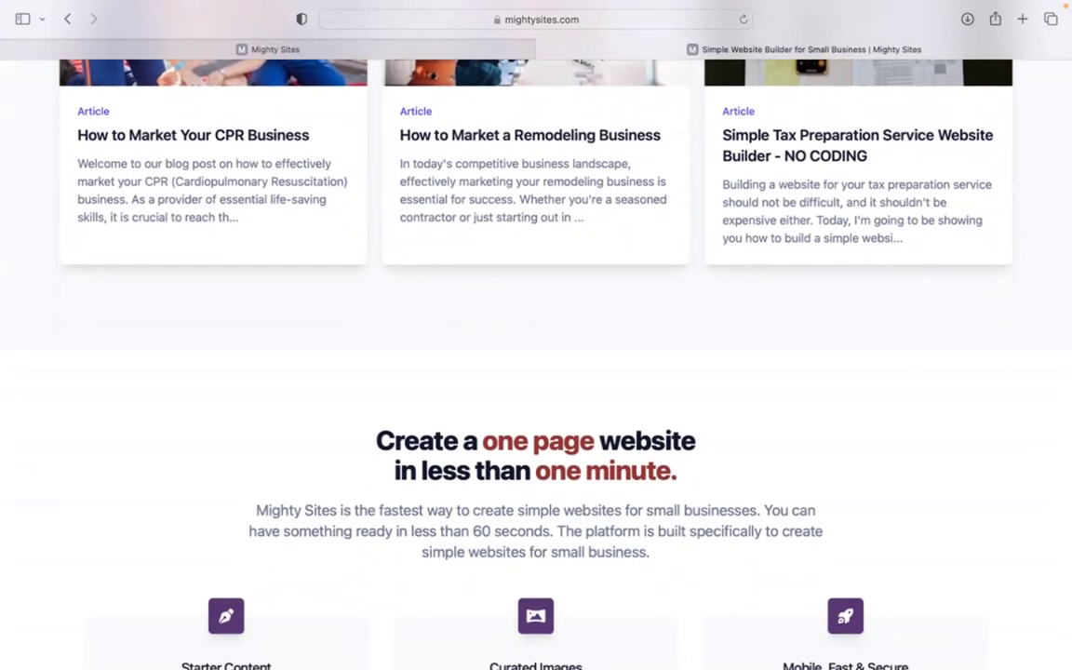
scroll(537, 335, down, 1)
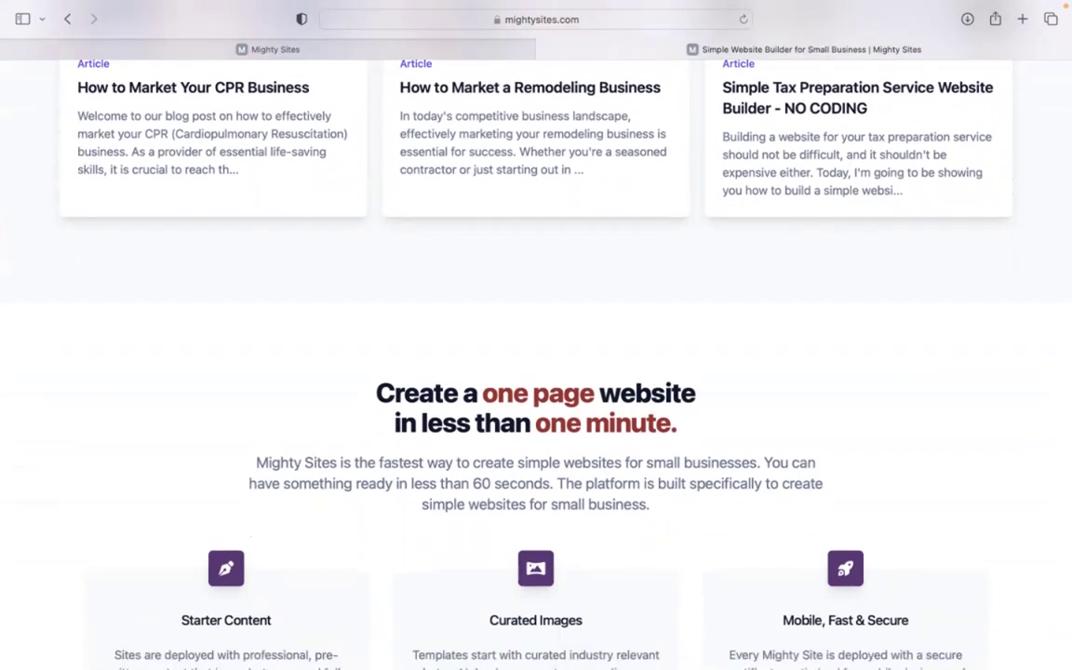
scroll(536, 336, down, 2)
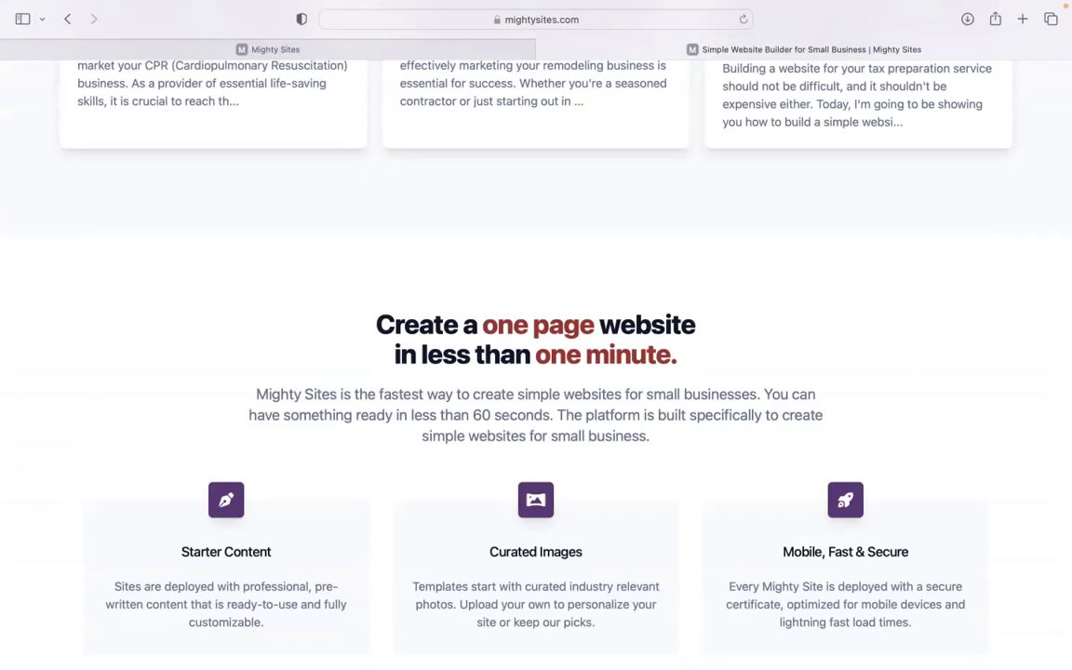
scroll(536, 335, down, 6)
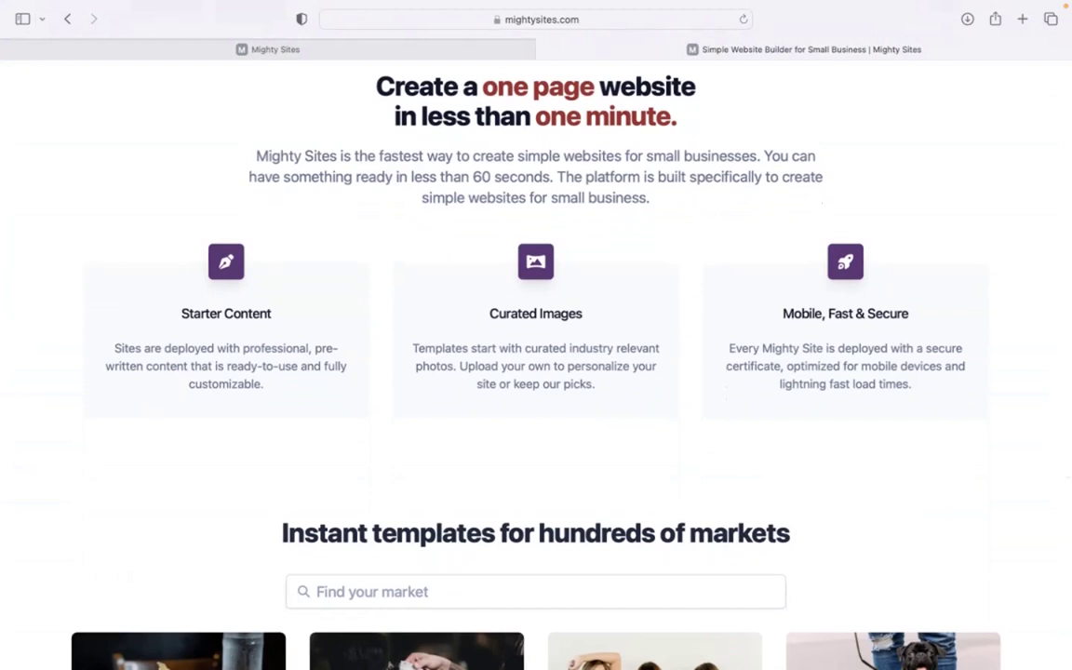
click(507, 48)
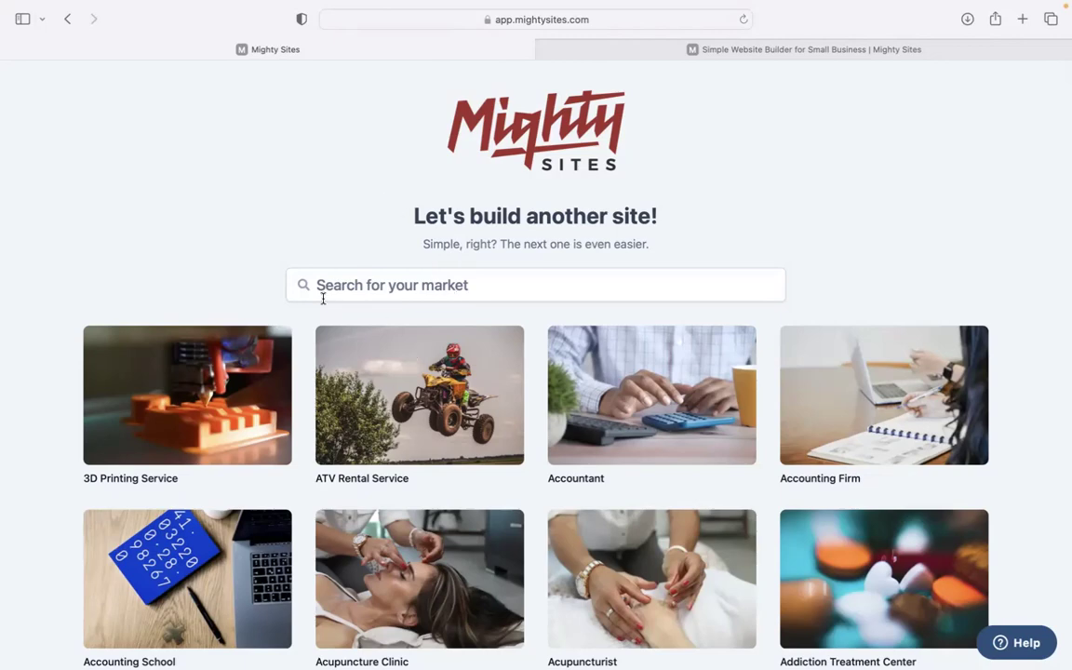
scroll(323, 252, down, 10)
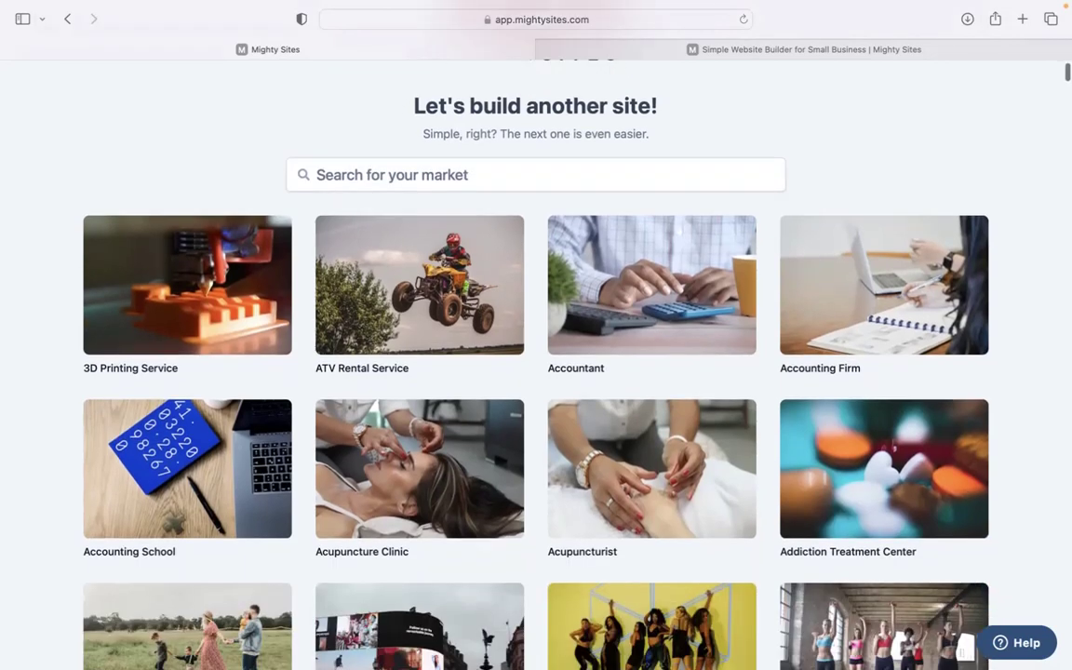
scroll(323, 251, down, 9)
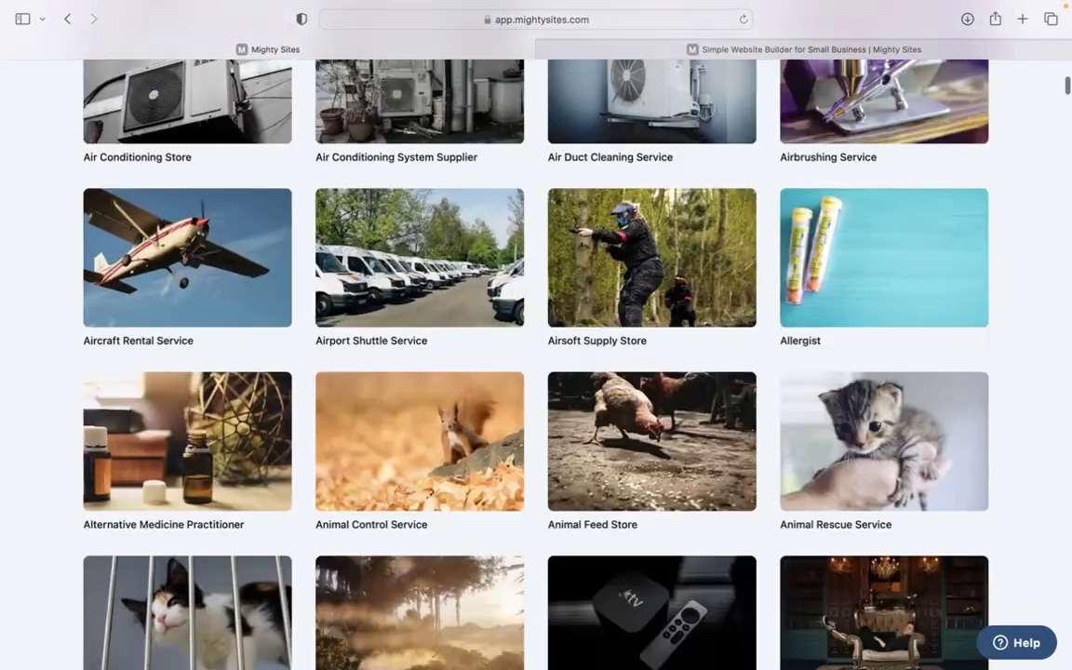
scroll(323, 251, up, 3)
scroll(389, 293, up, 12)
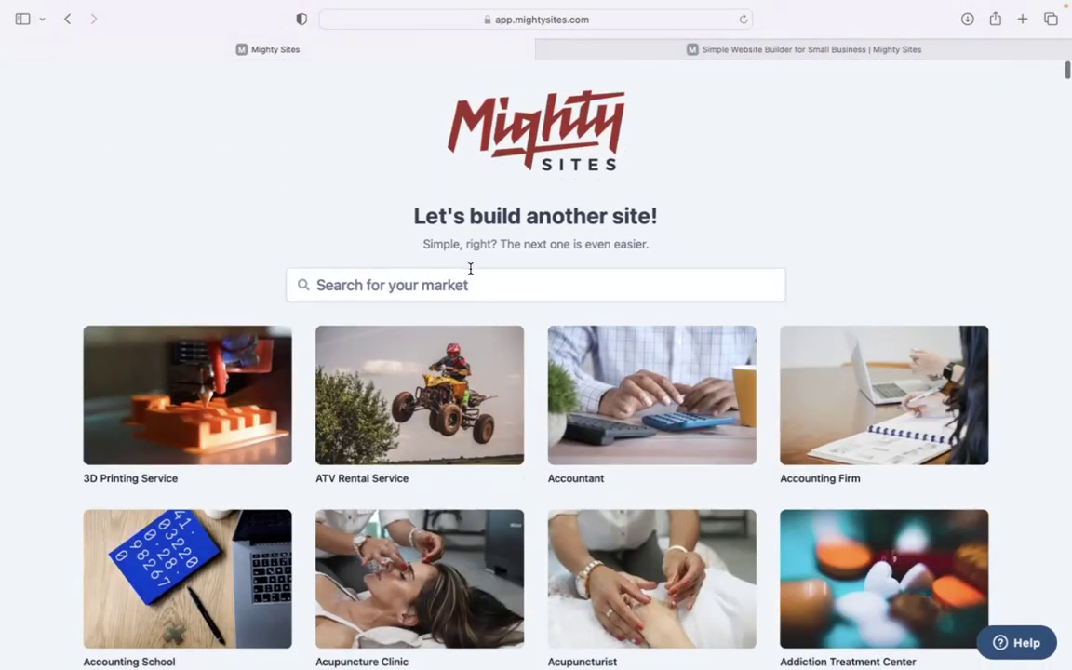
Search the market templates for 'glass cutting' and pick the Glass Cutting Service template.
click(469, 272)
text(glass s)
key(BackSpace)
text(cutt)
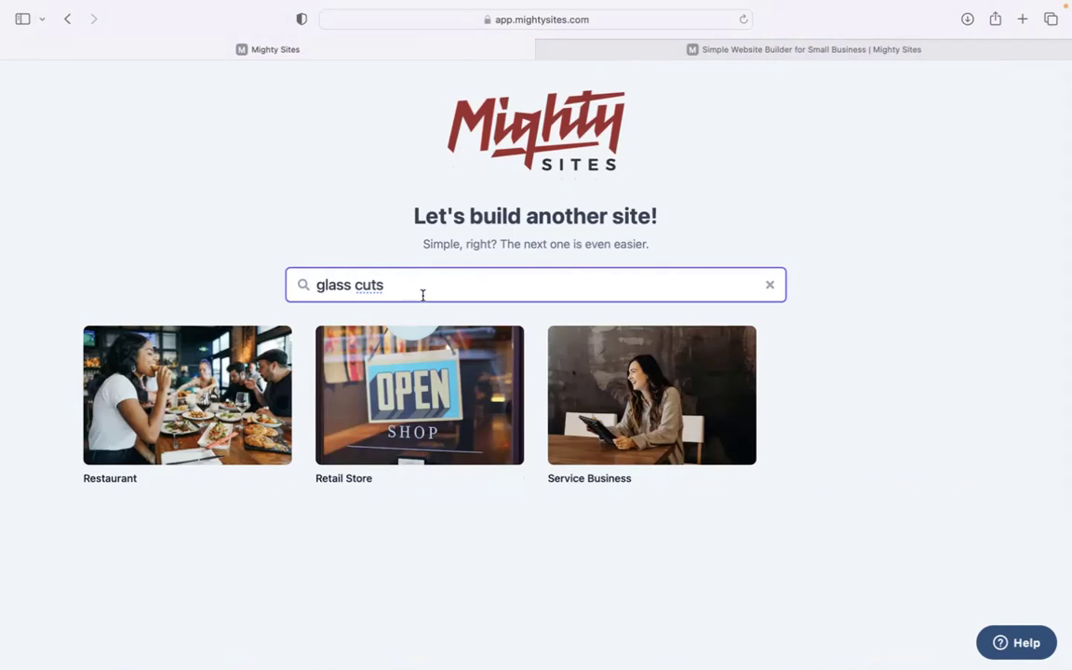
key(BackSpace)
key(BackSpace)
text(ting)
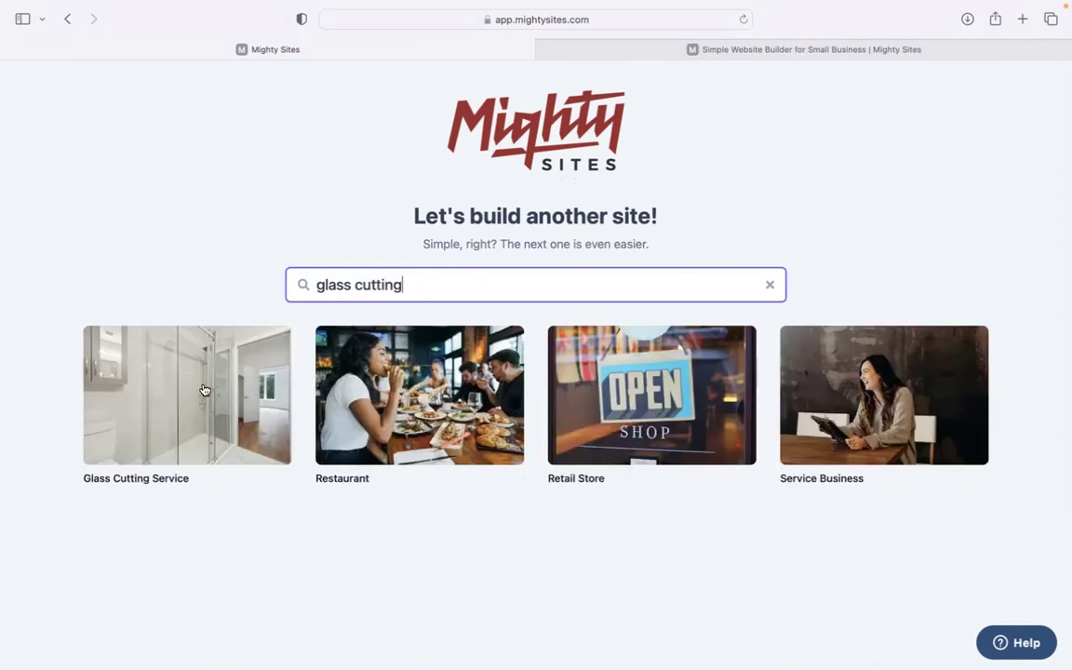
click(190, 396)
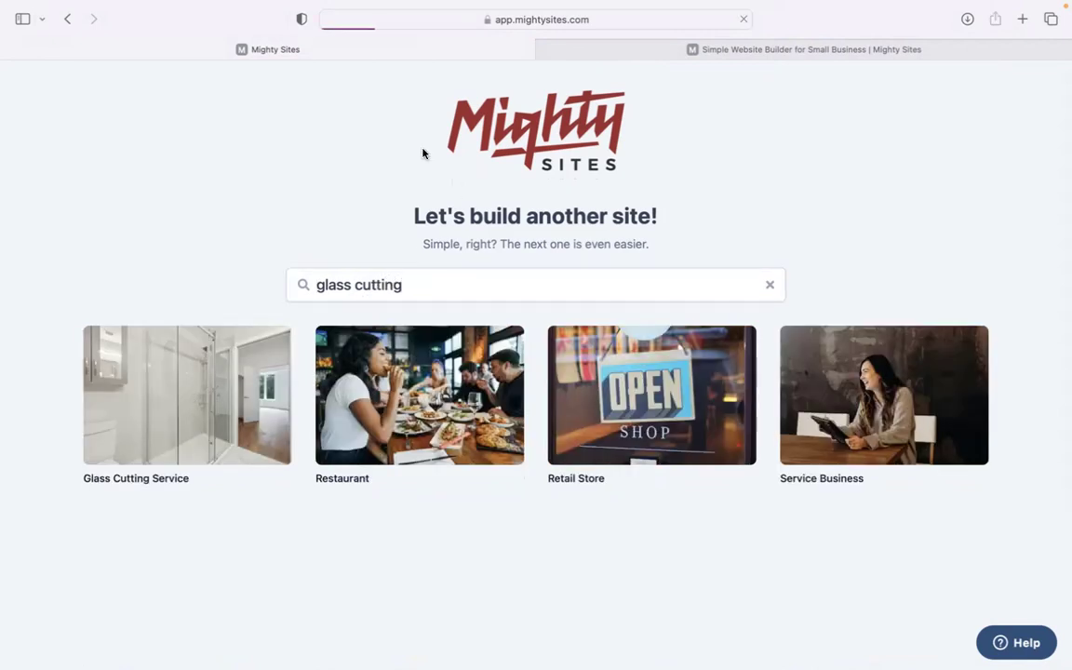
Enter company name Glassworks, city Denver, state Colorado, business type Service, and continue.
text(Glassworks)
click(386, 363)
text(Denvr)
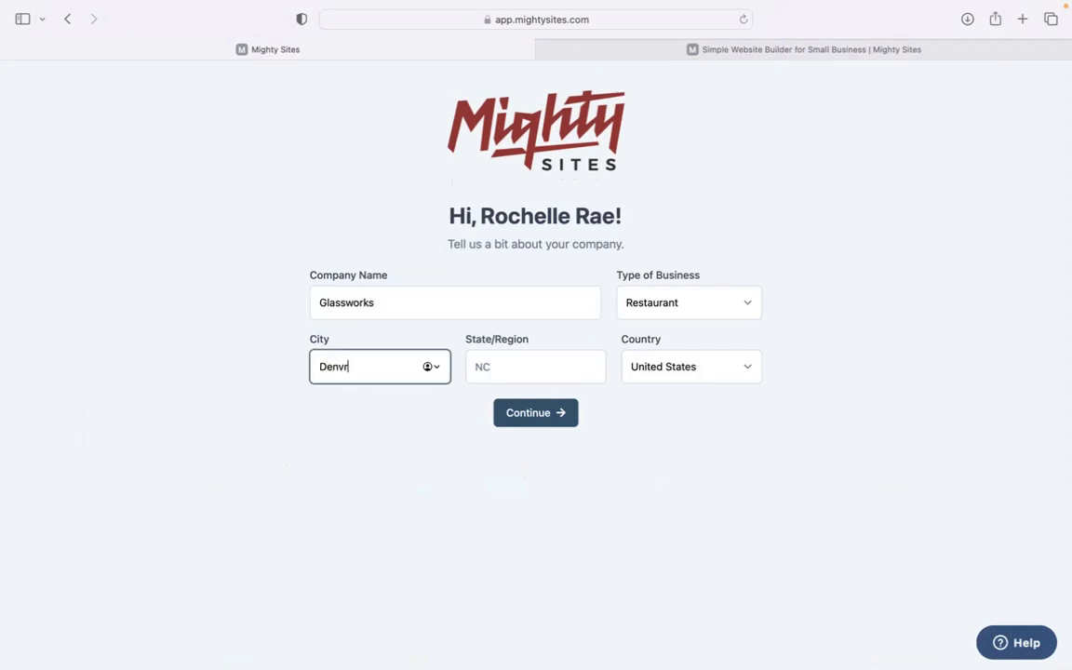
click(529, 372)
text(Colorado)
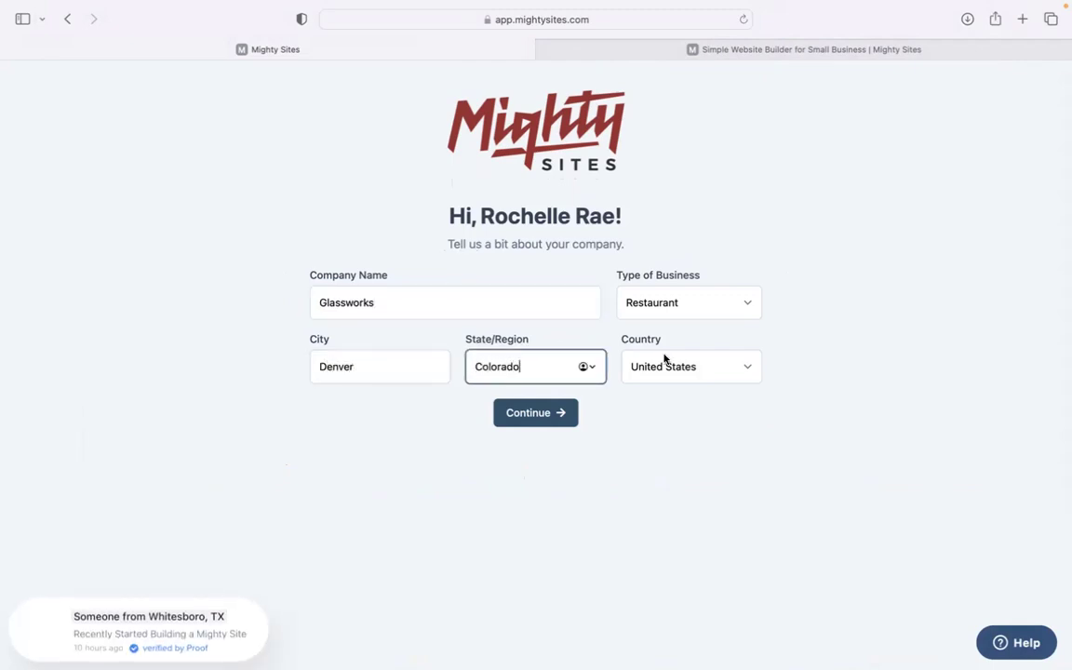
click(663, 302)
click(663, 337)
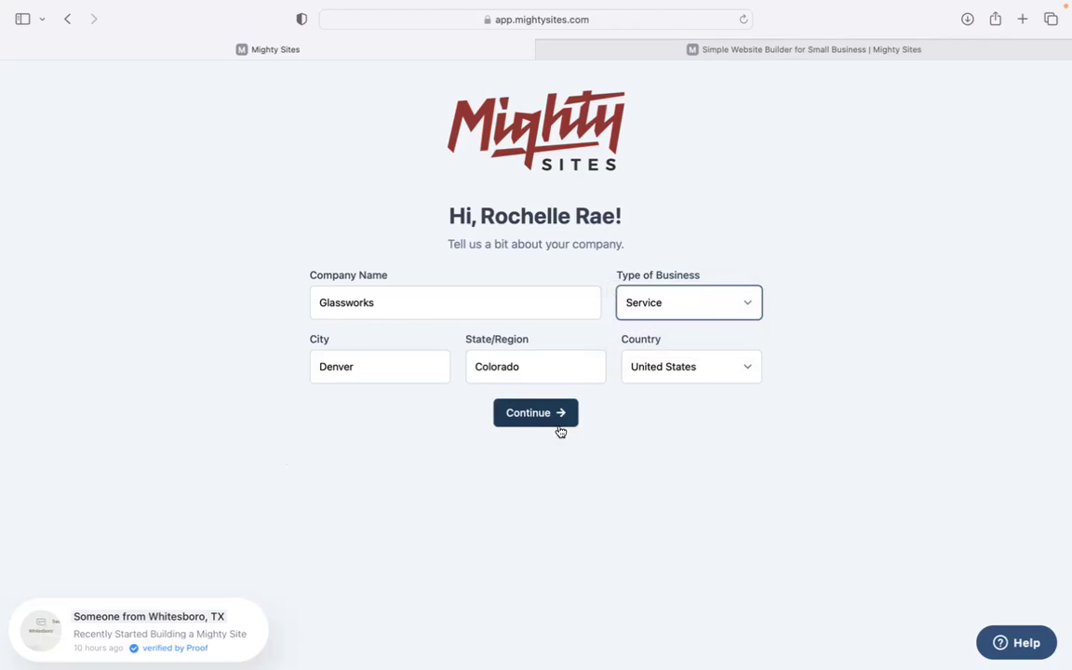
click(557, 430)
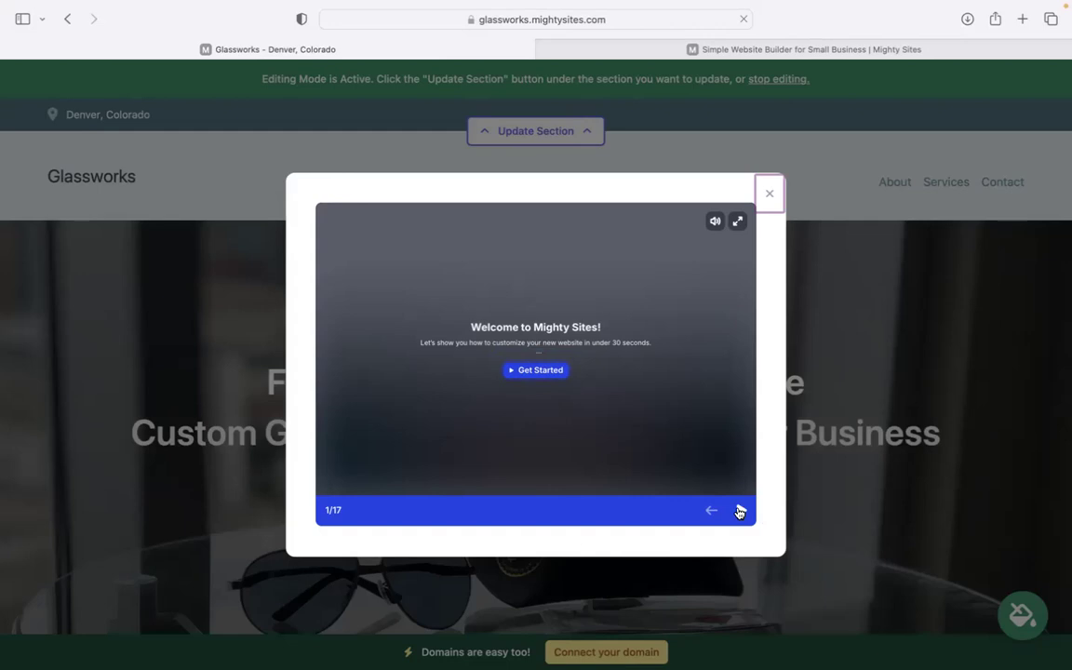
Advance through six welcome-tour slides, then close the welcome video.
click(740, 511)
click(740, 511)
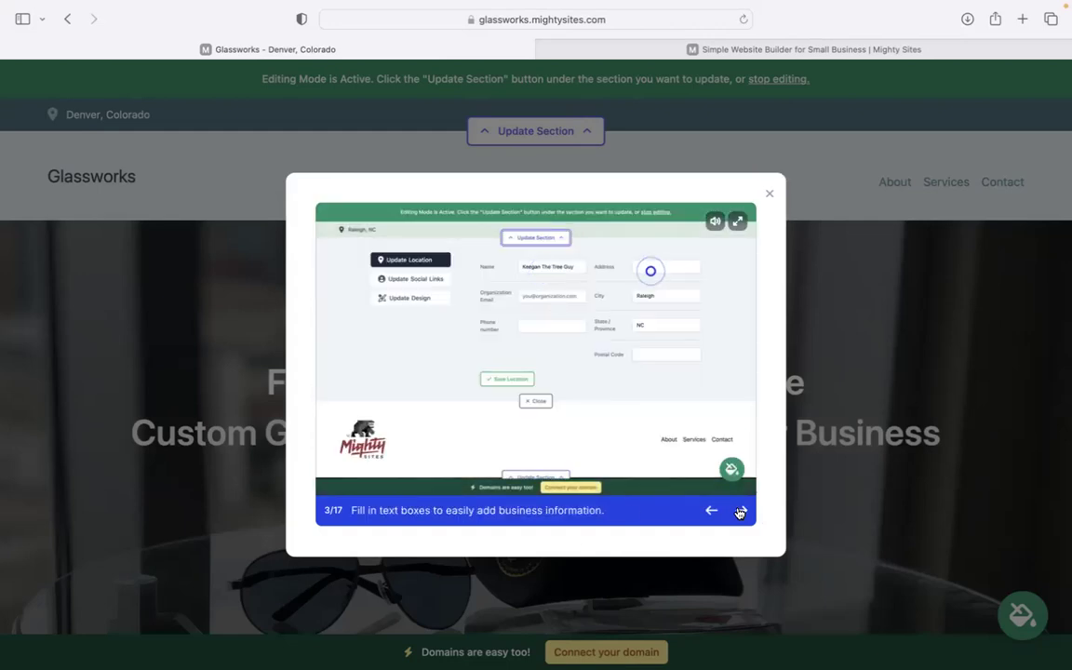
click(740, 511)
click(740, 511)
click(741, 511)
click(741, 511)
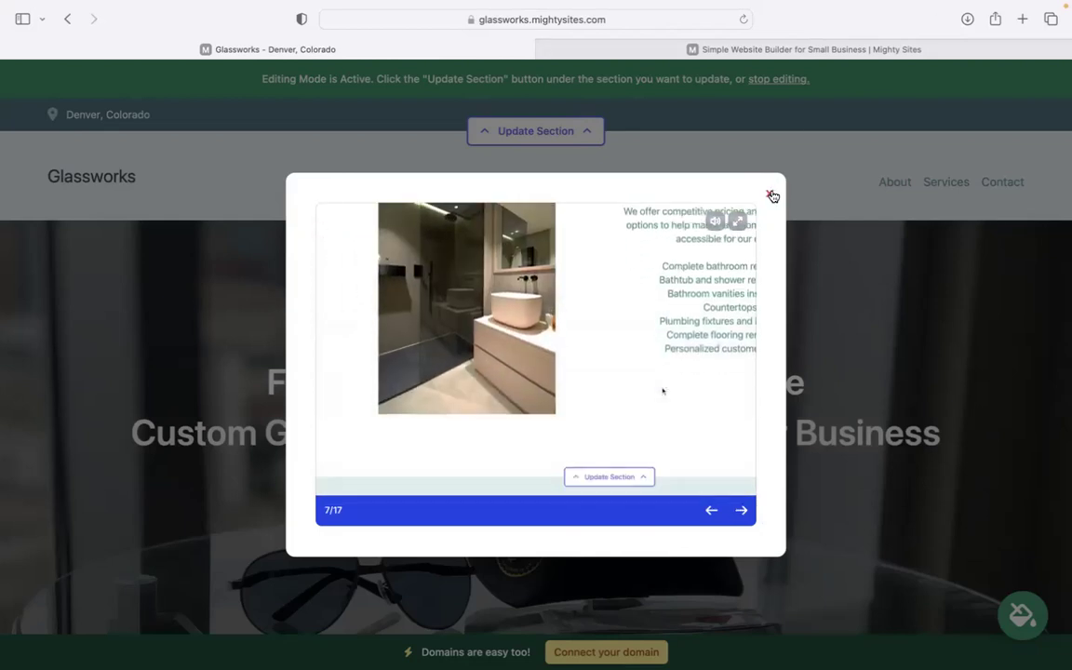
click(769, 194)
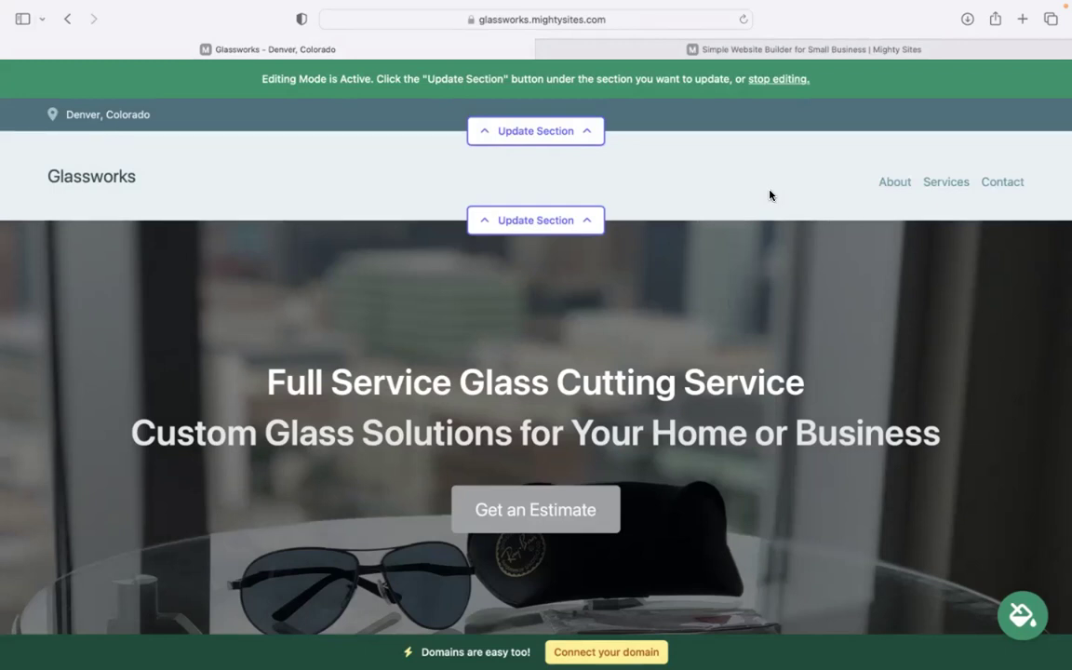
scroll(402, 344, down, 1)
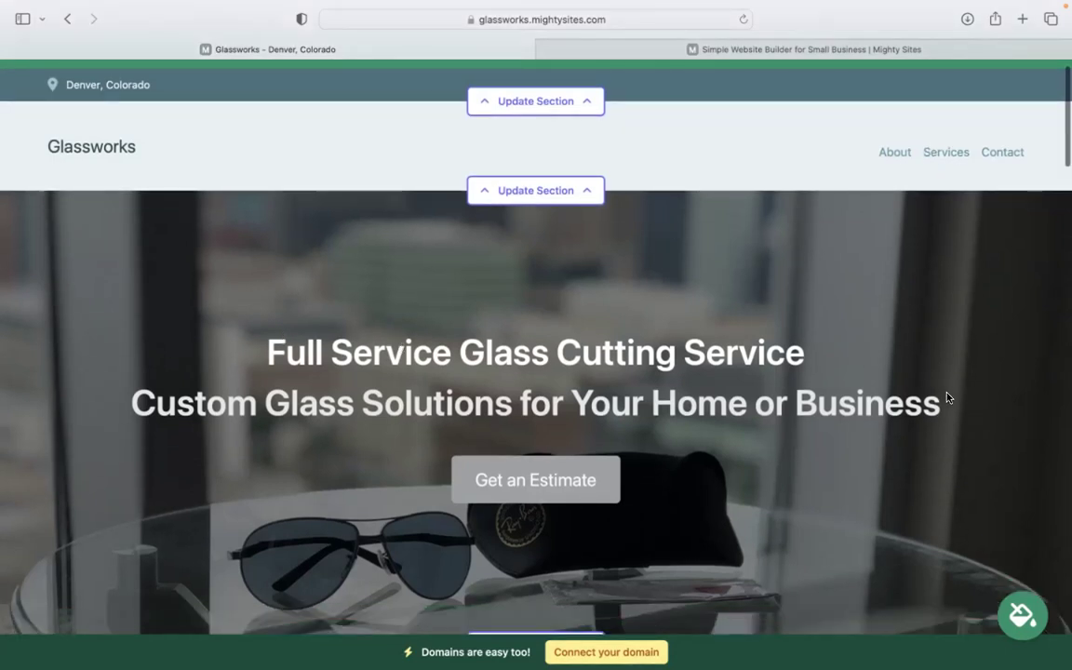
scroll(326, 363, down, 5)
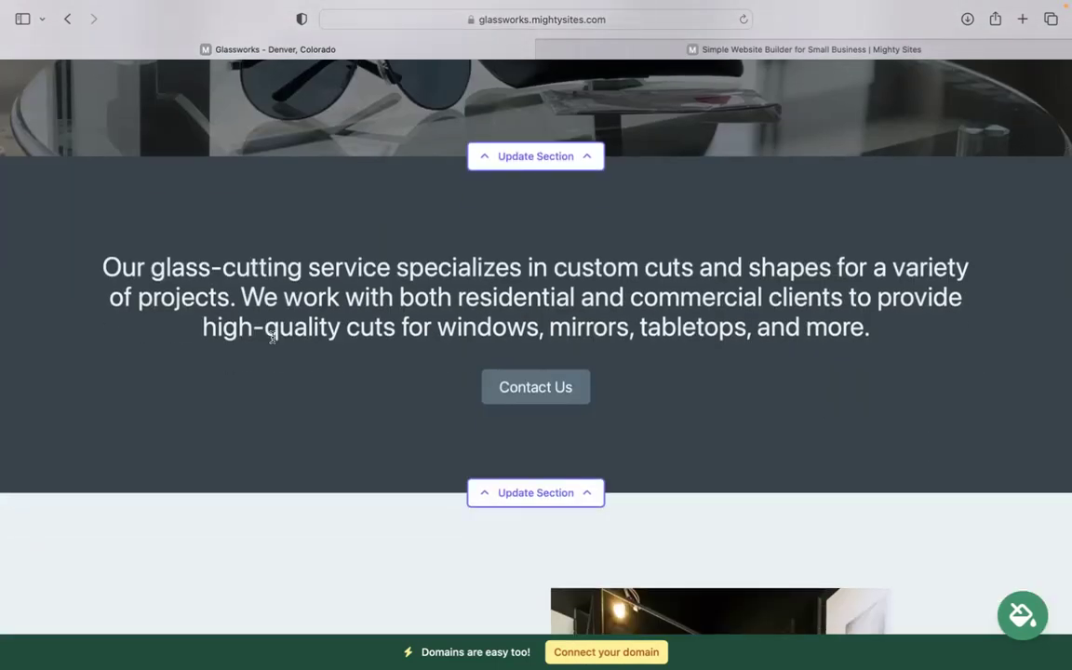
scroll(326, 363, down, 1)
scroll(737, 471, down, 5)
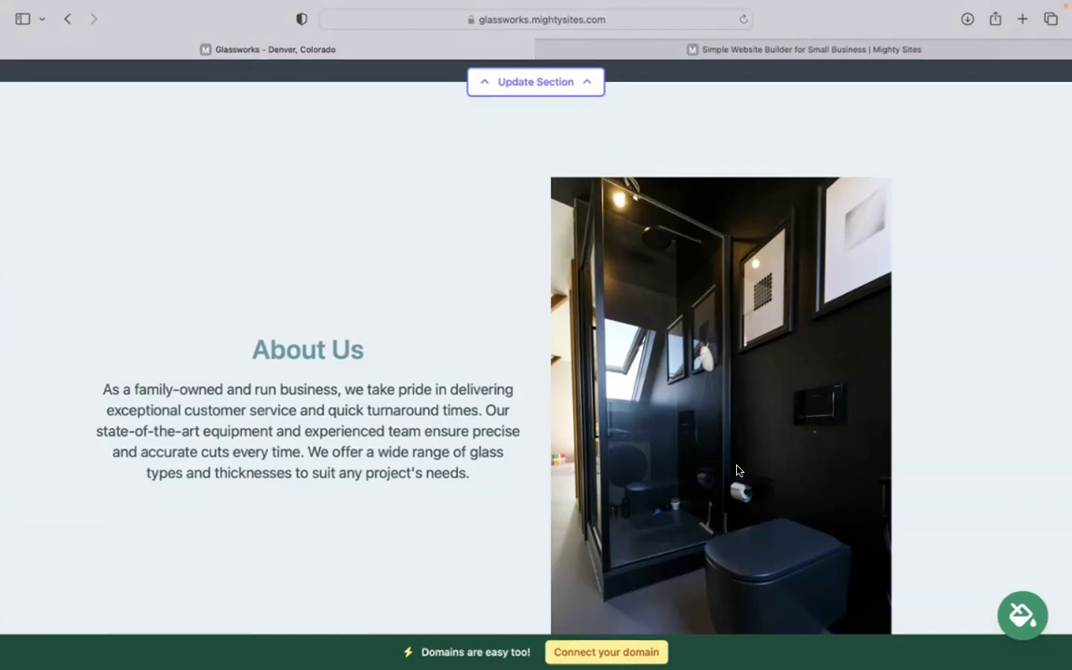
scroll(875, 435, down, 5)
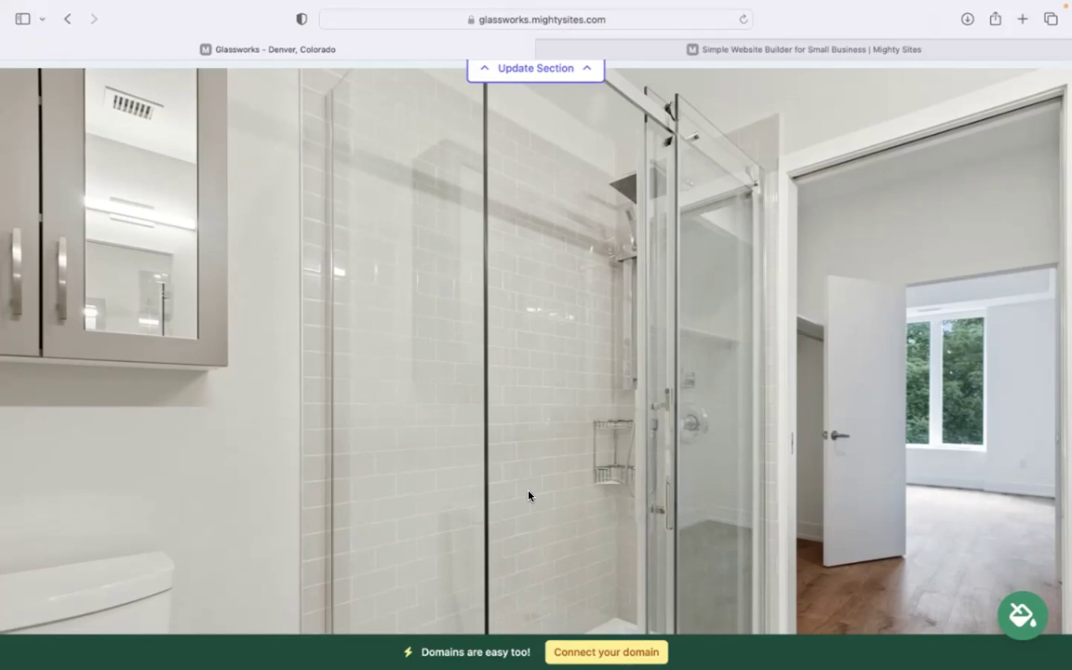
scroll(529, 496, down, 2)
scroll(482, 316, down, 6)
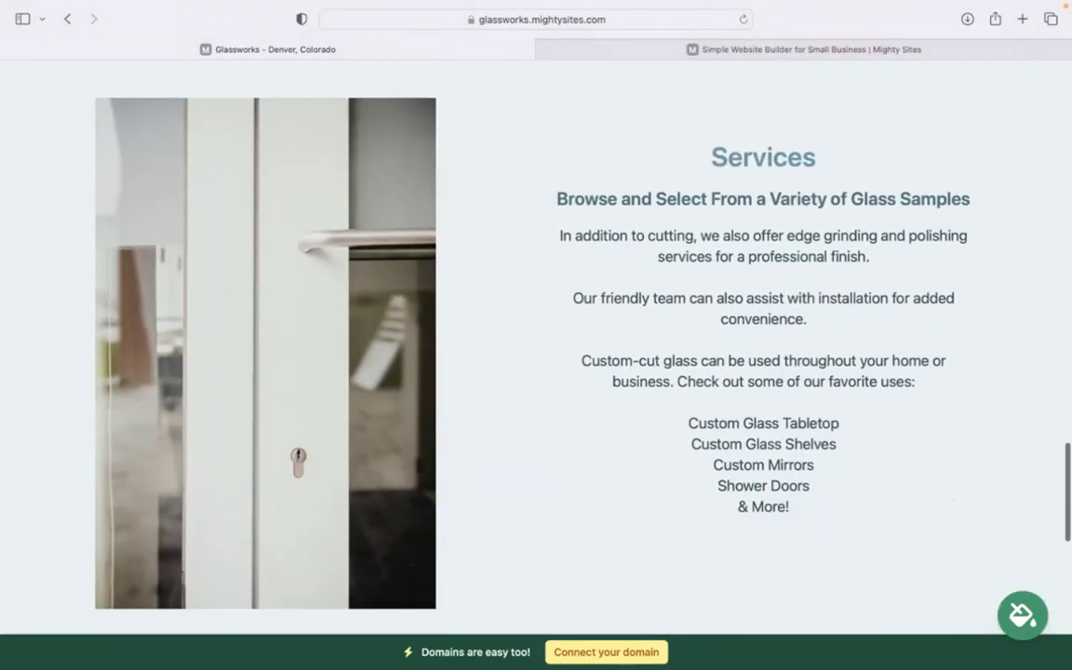
drag(688, 140, 867, 558)
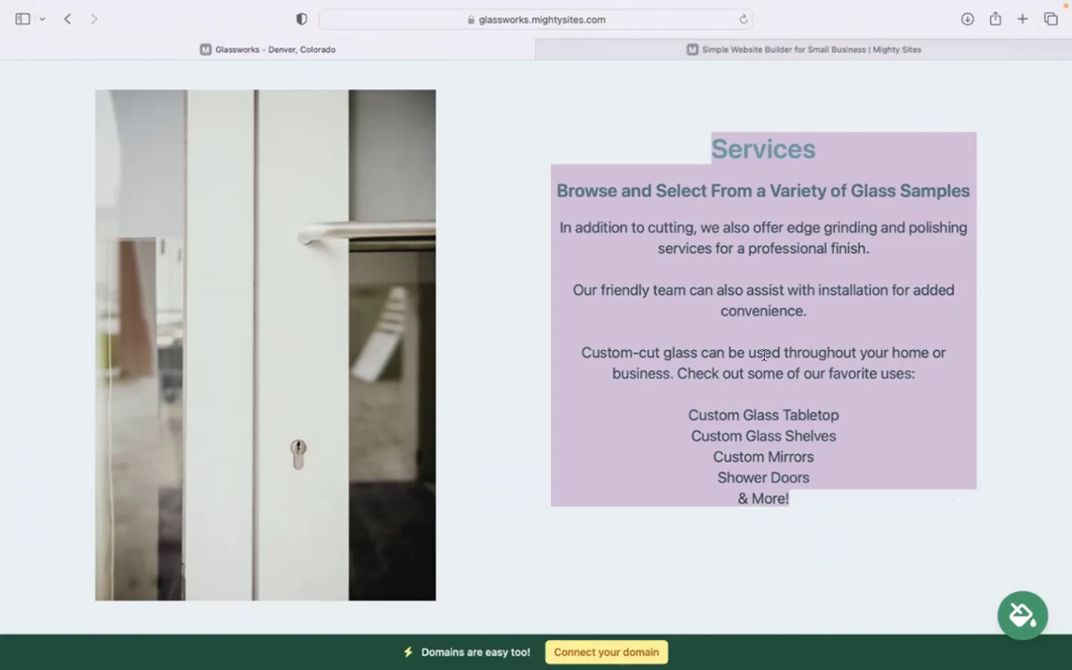
drag(557, 347, 816, 521)
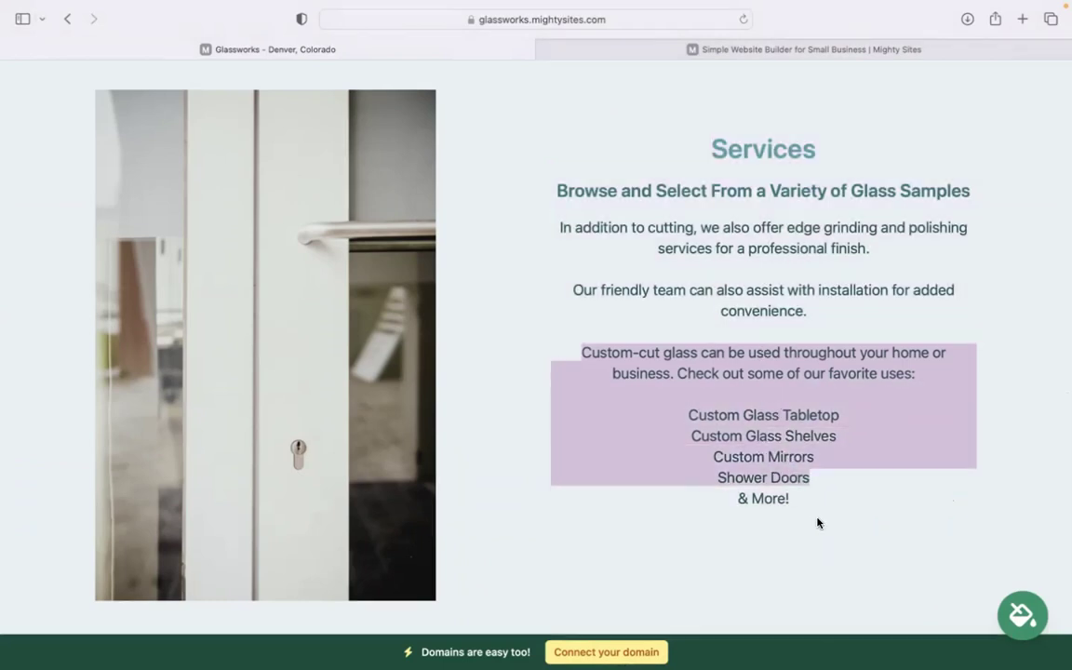
click(820, 528)
scroll(820, 529, down, 10)
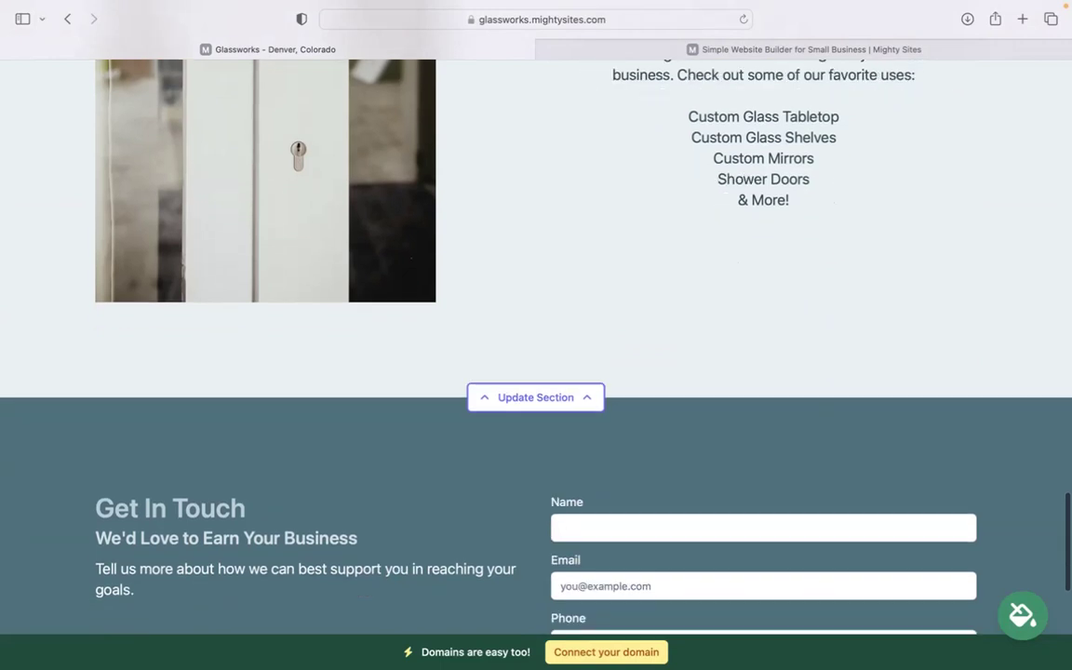
scroll(536, 353, up, 8)
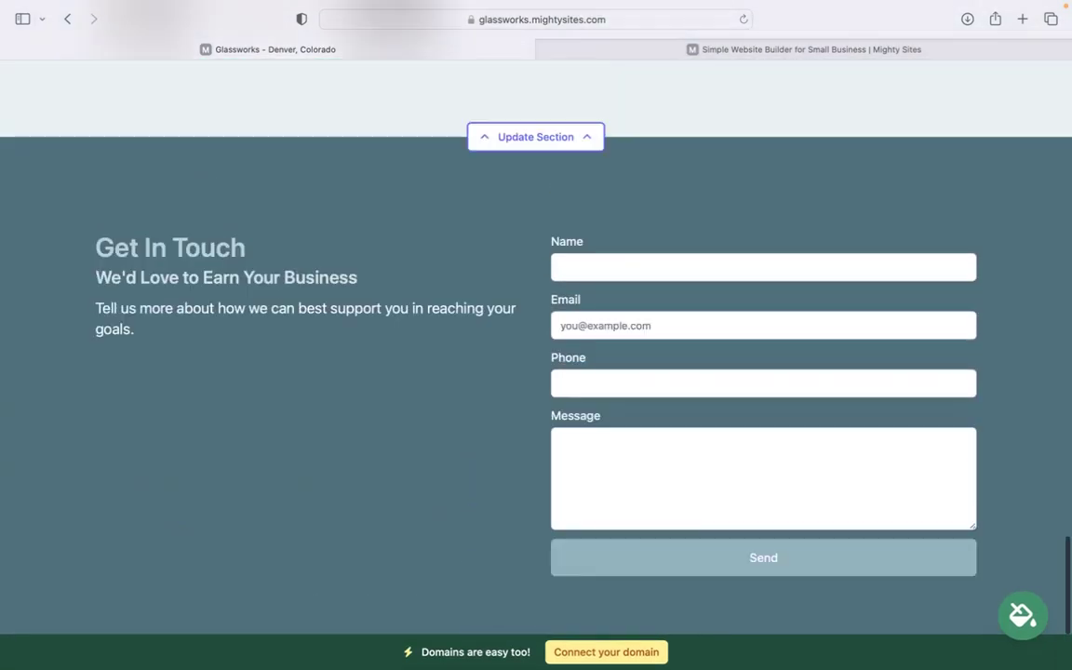
scroll(537, 354, up, 5)
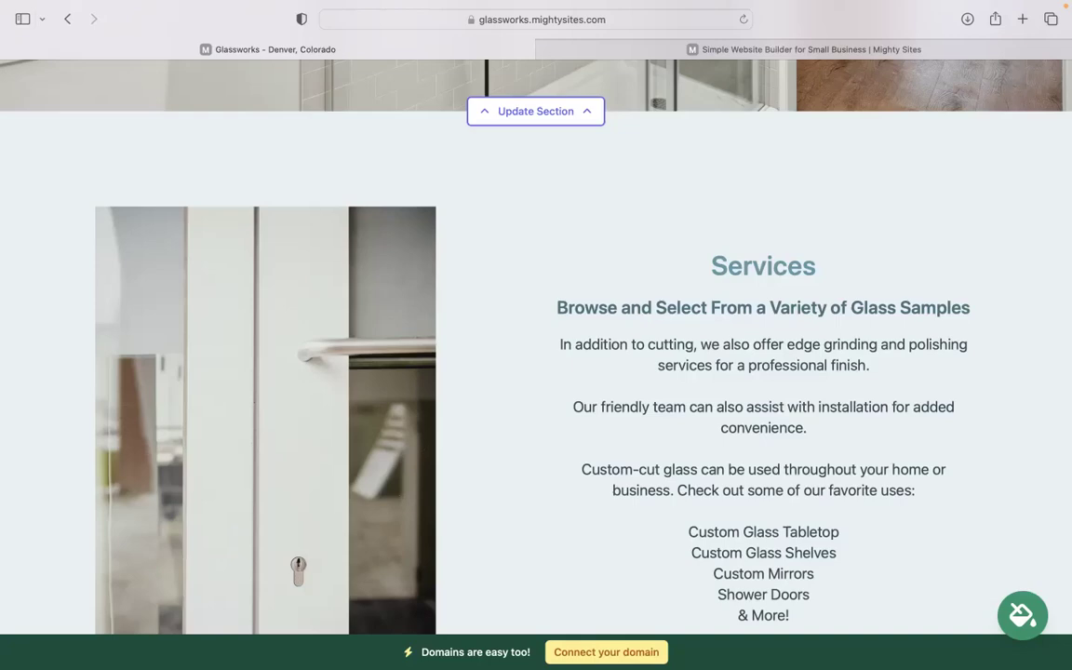
scroll(537, 354, up, 8)
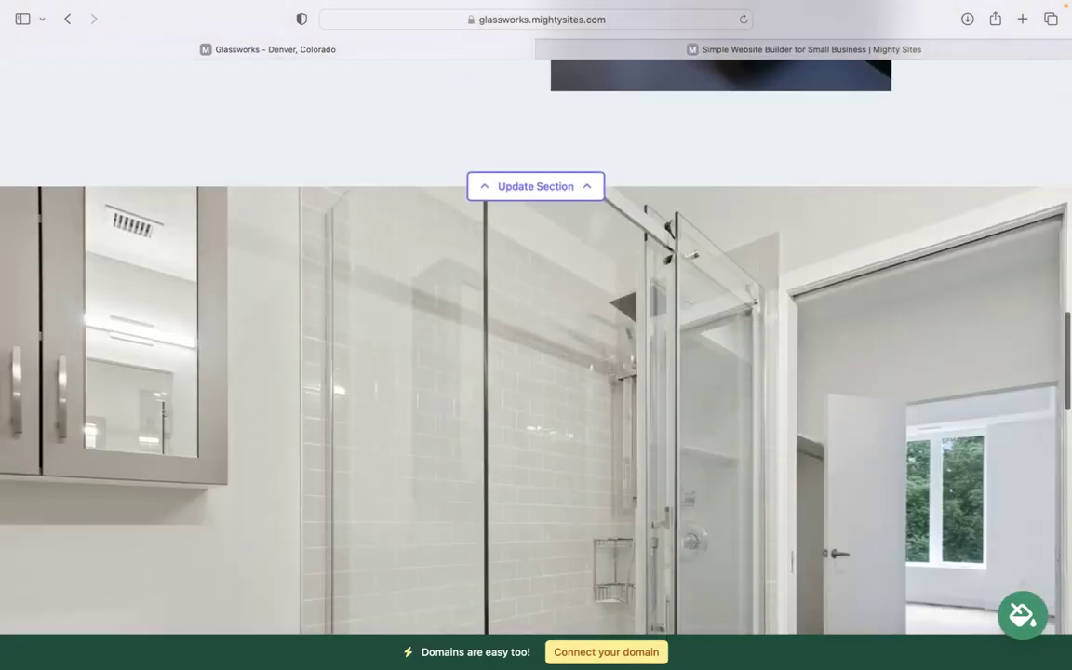
scroll(536, 354, up, 10)
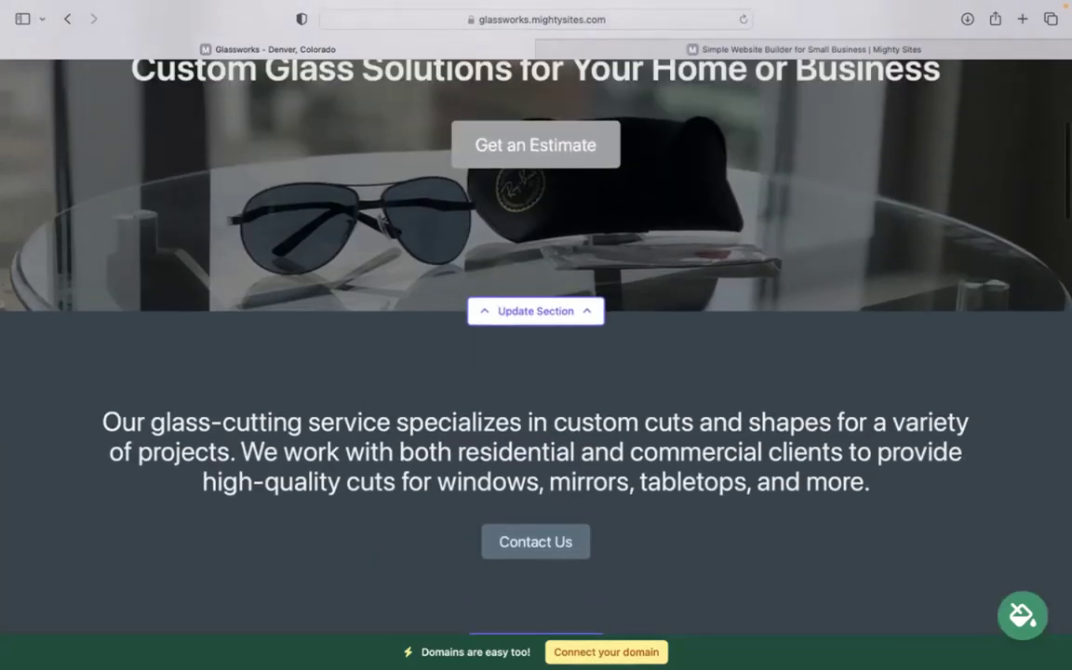
scroll(536, 354, up, 5)
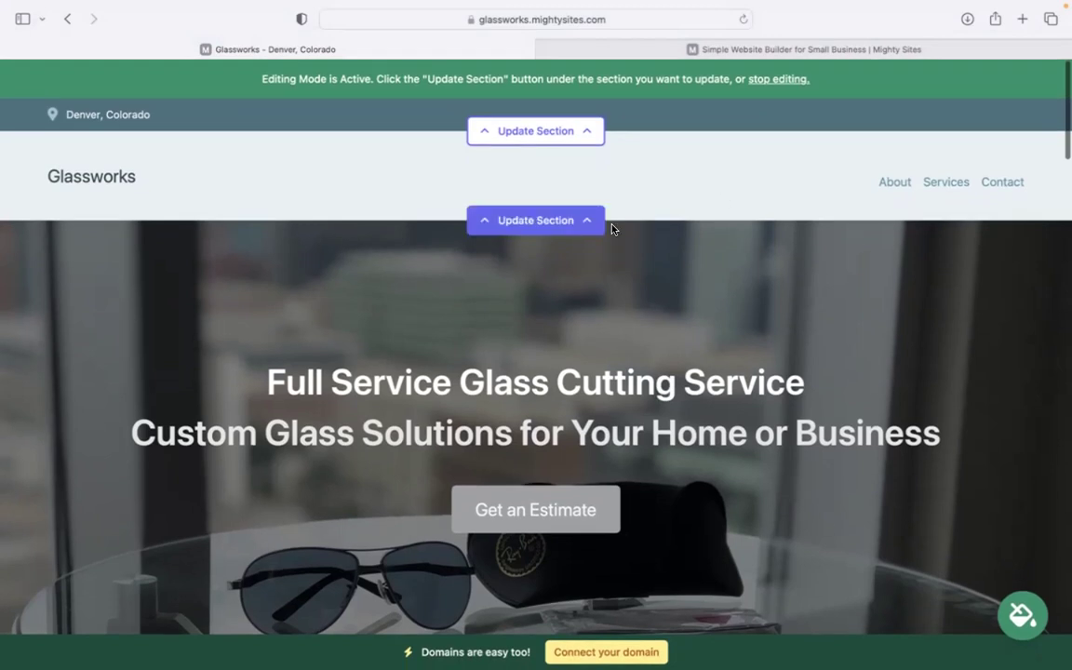
In the top bar editor, enter the business email (shown on site) and phone number.
click(559, 131)
click(550, 247)
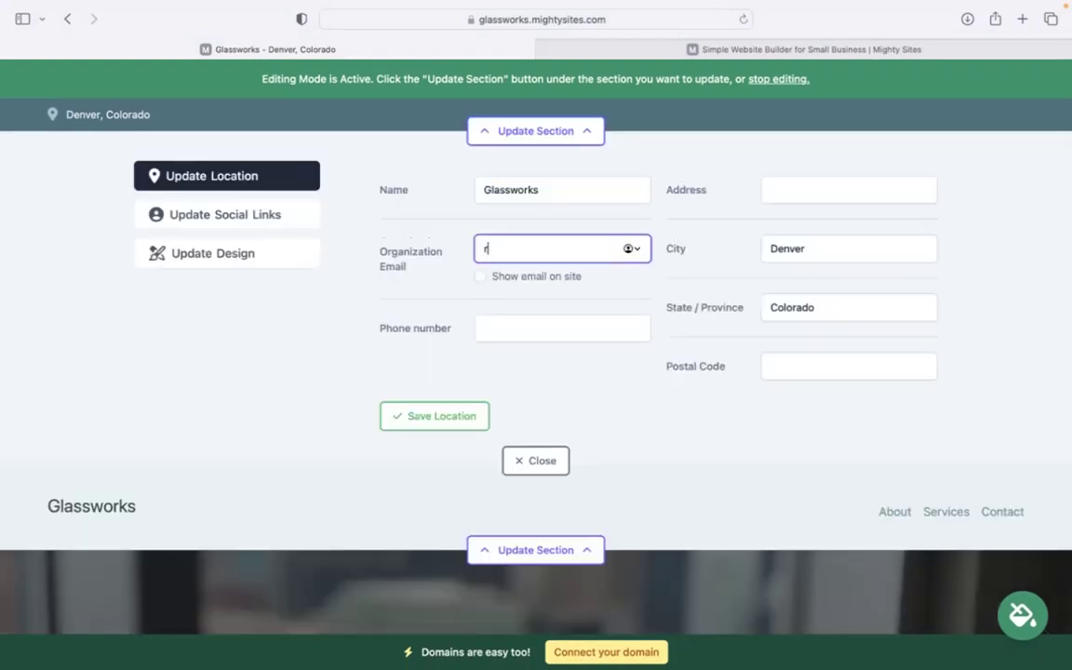
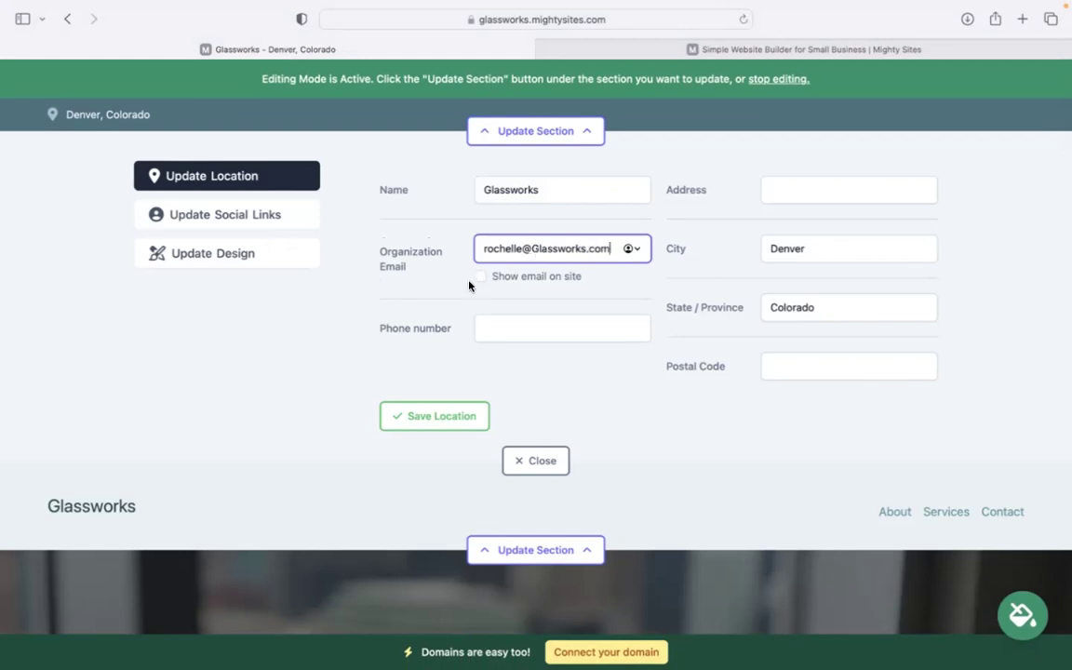
click(482, 276)
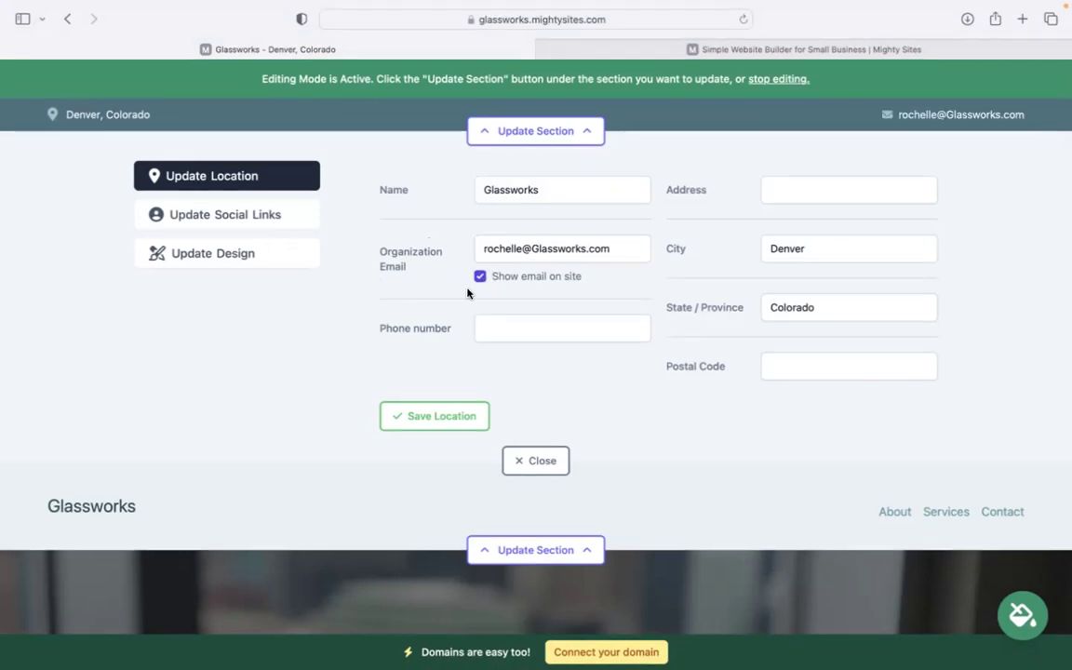
click(519, 330)
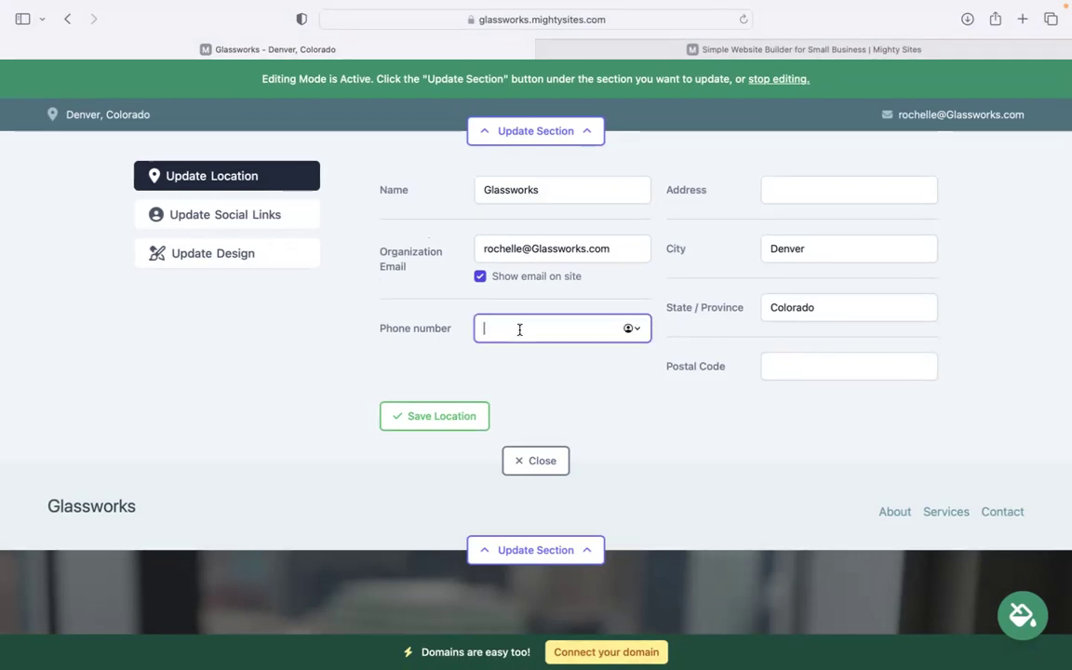
text(4949-39393)
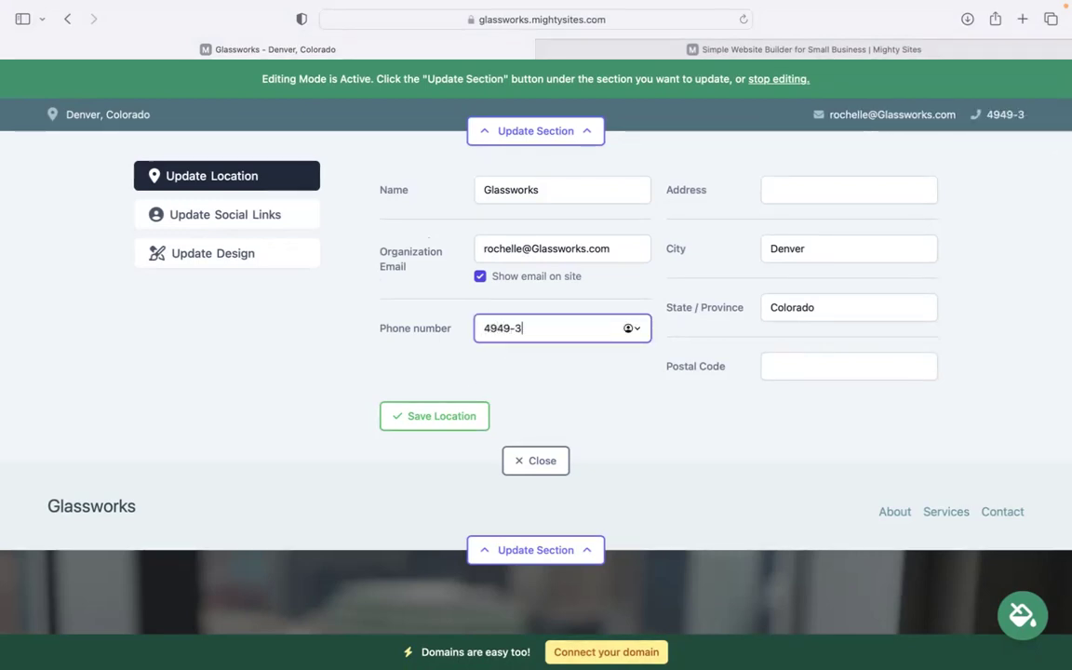
Add the street address and postal code, save the location, then save the social links.
click(806, 194)
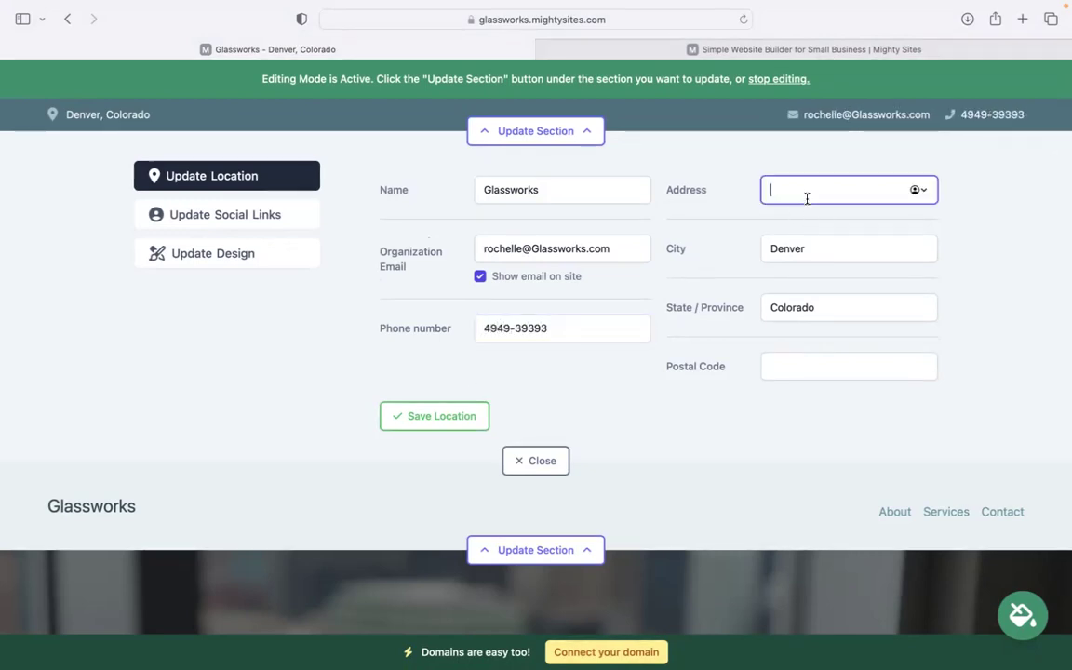
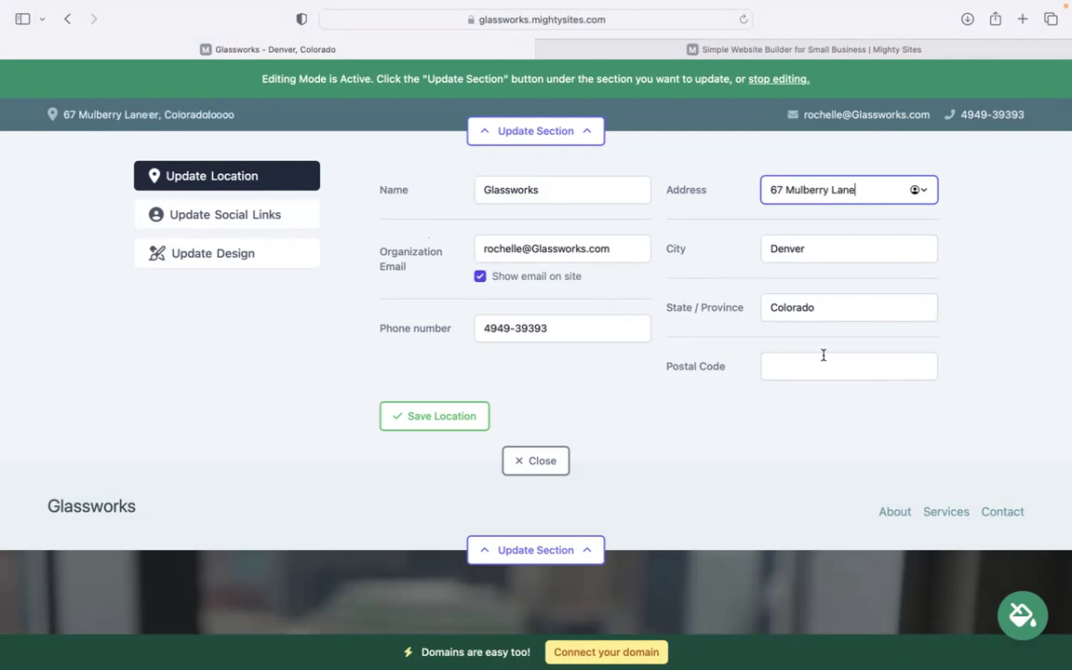
click(823, 358)
text(493932)
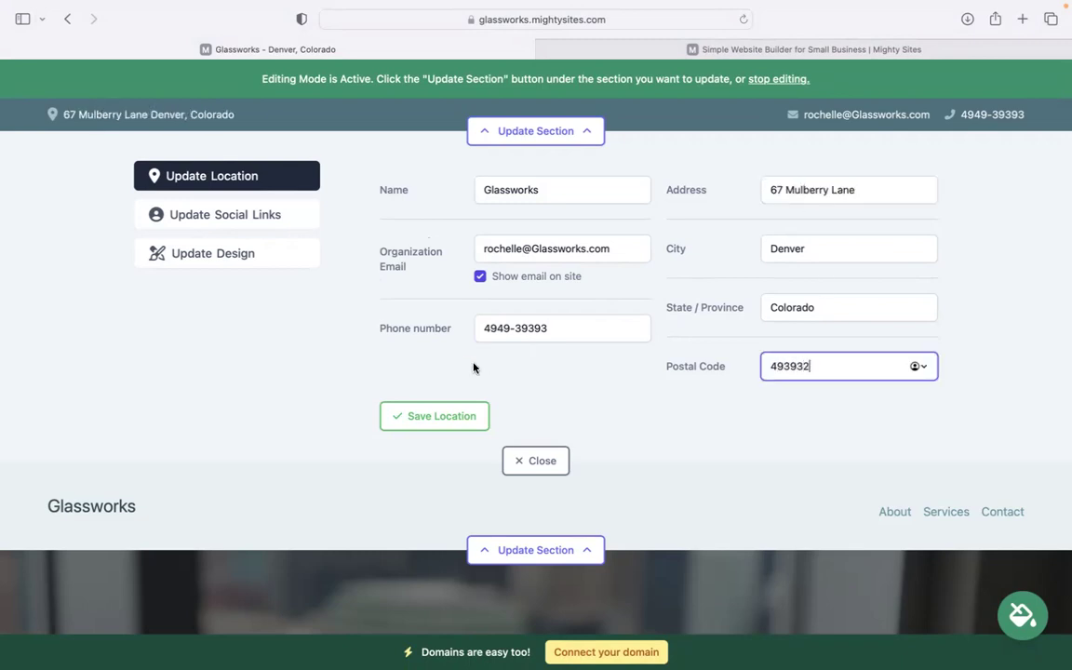
click(452, 419)
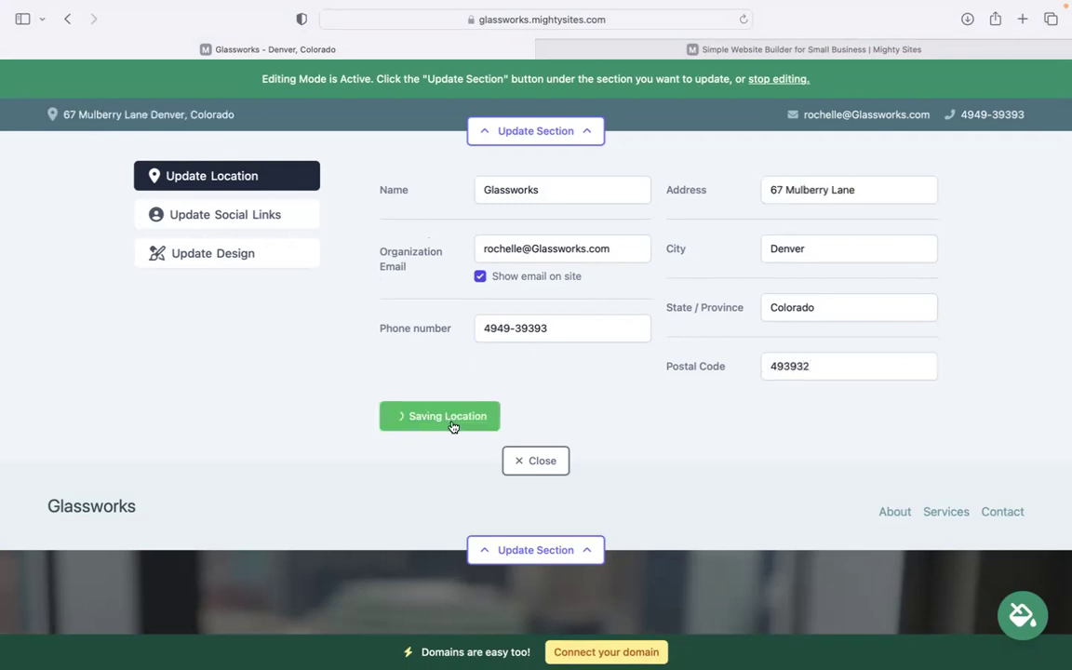
click(269, 218)
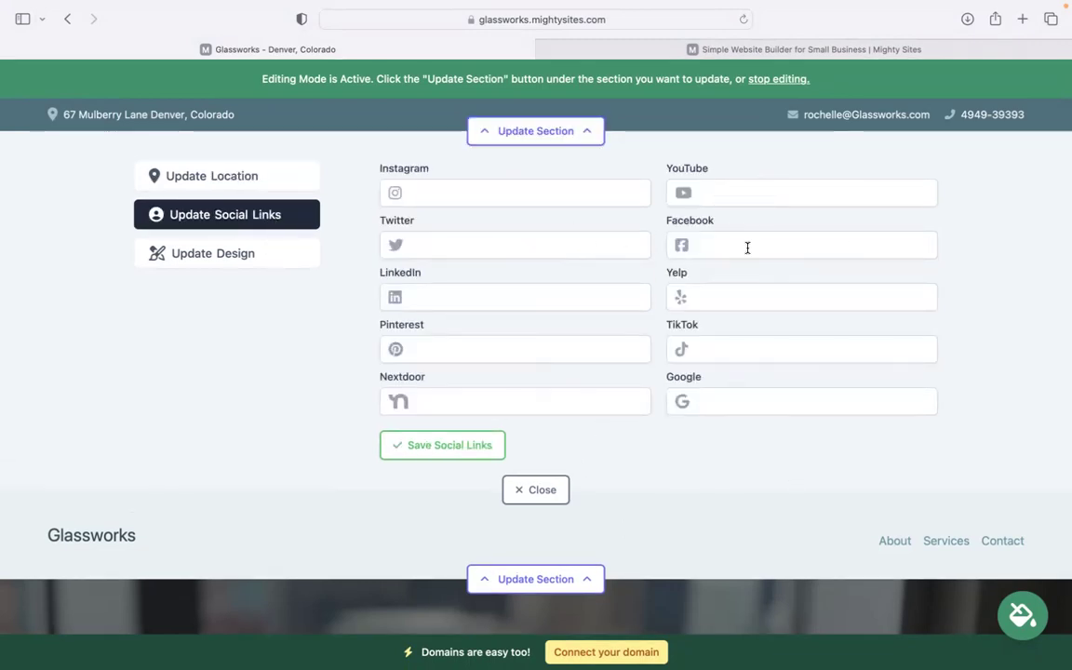
click(438, 445)
Upload the Mighty Sites email signature image from Downloads as the header logo and save it.
click(553, 493)
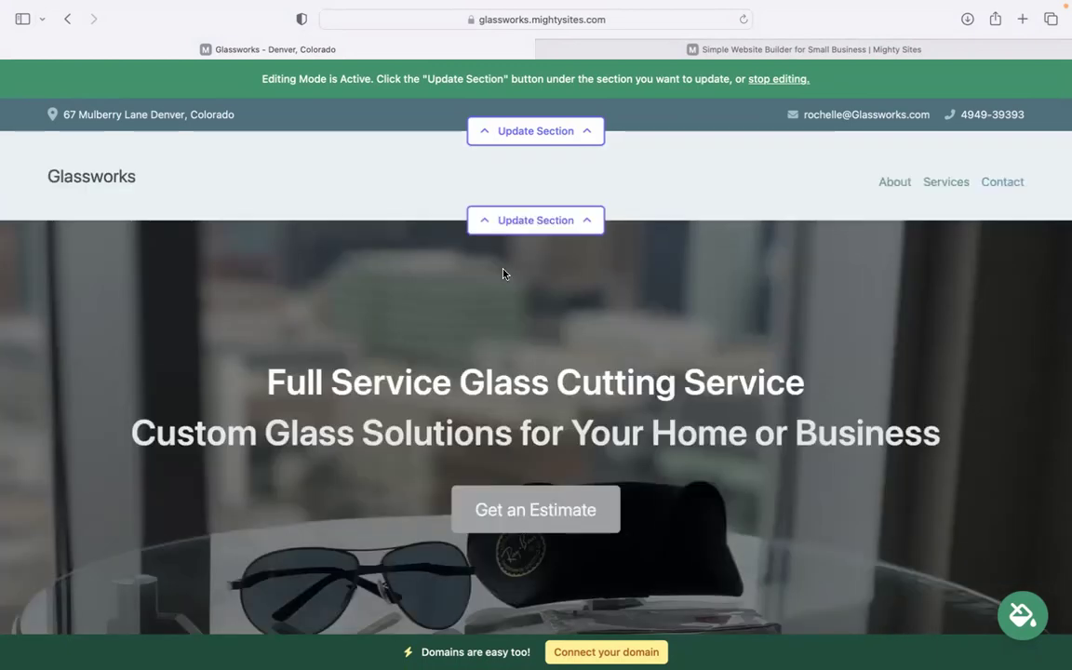
click(526, 221)
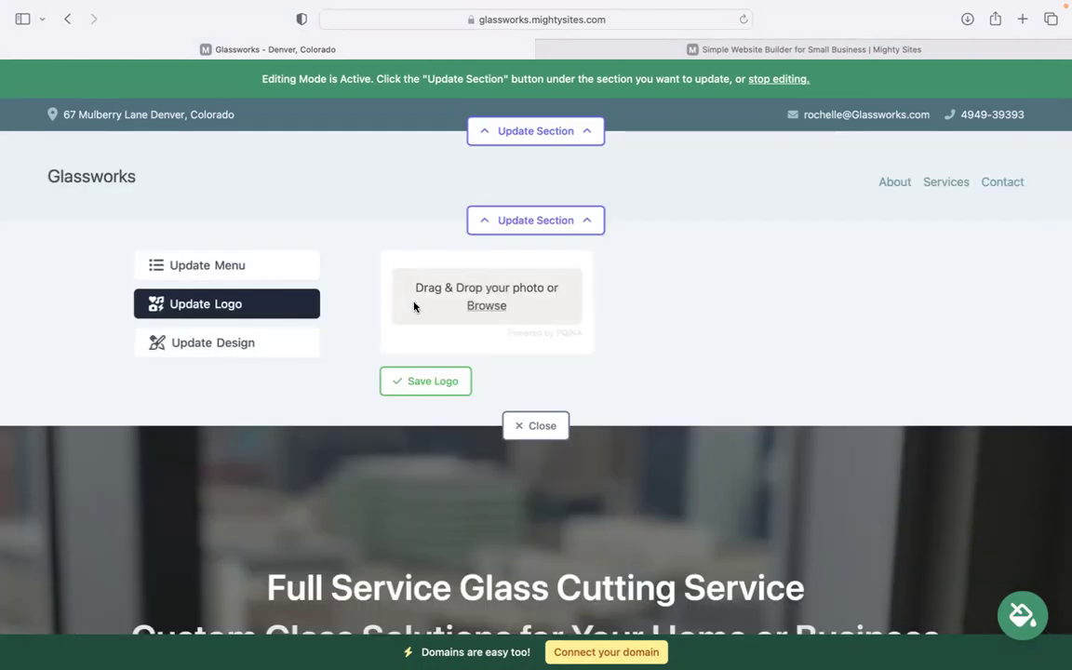
click(491, 307)
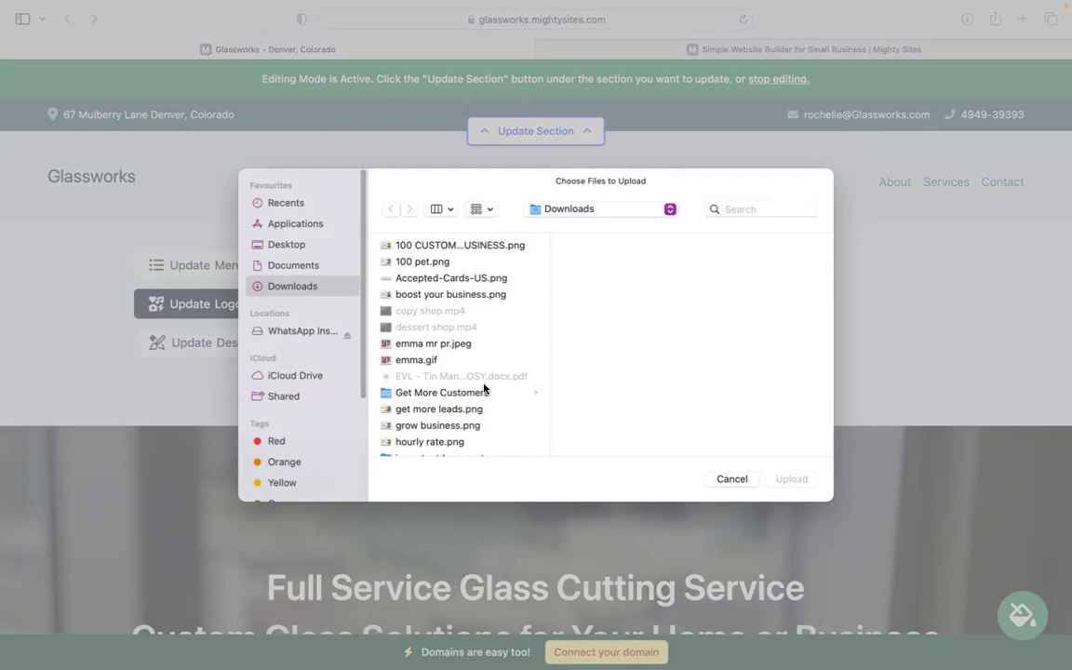
click(458, 443)
scroll(458, 450, down, 1)
click(457, 451)
scroll(458, 451, down, 2)
click(458, 451)
scroll(458, 450, down, 1)
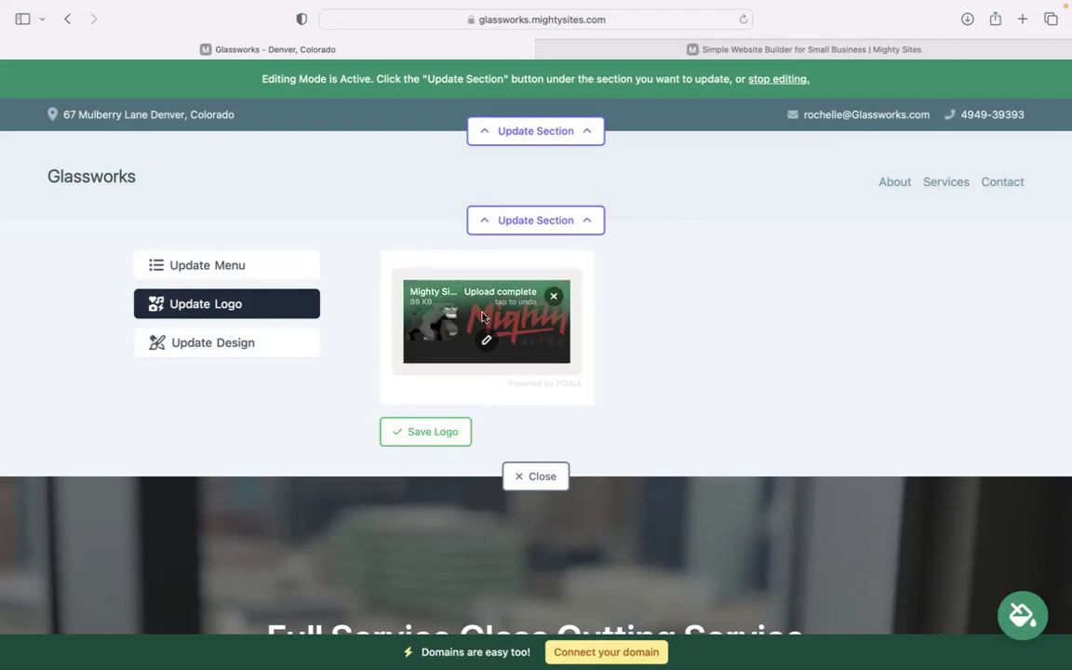
click(449, 430)
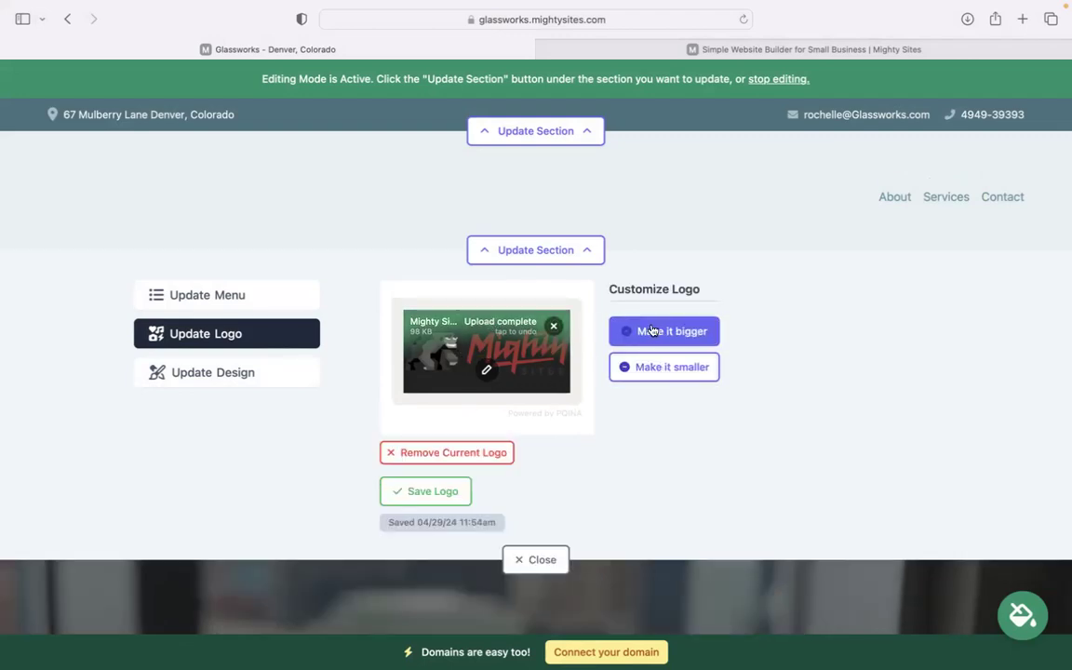
Make the logo bigger, then smaller, and close the logo panel.
click(648, 334)
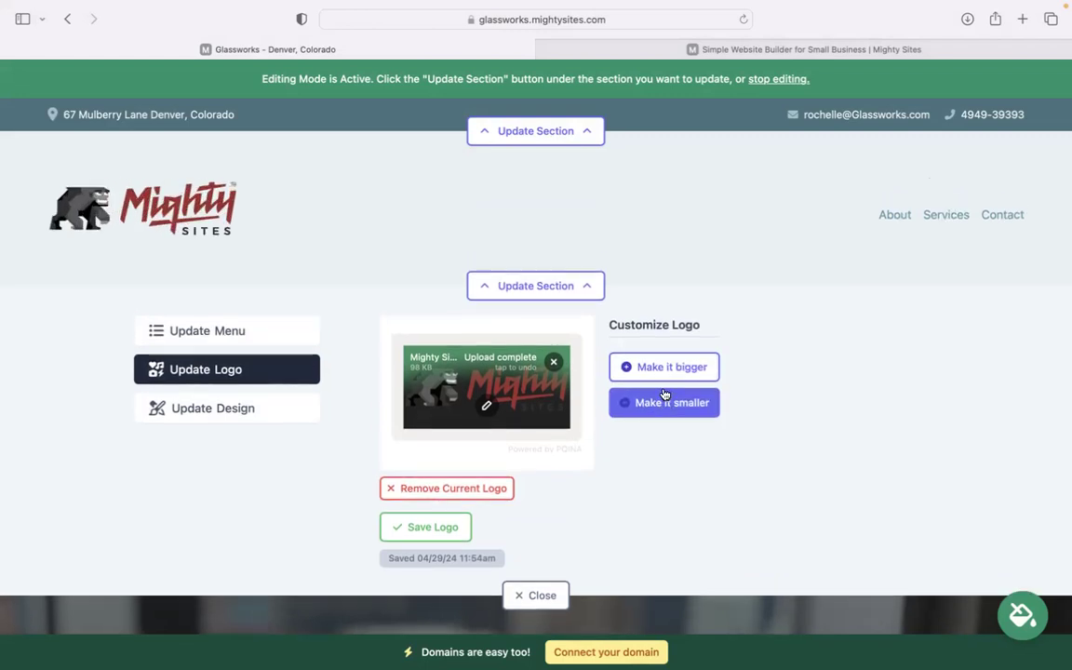
click(664, 394)
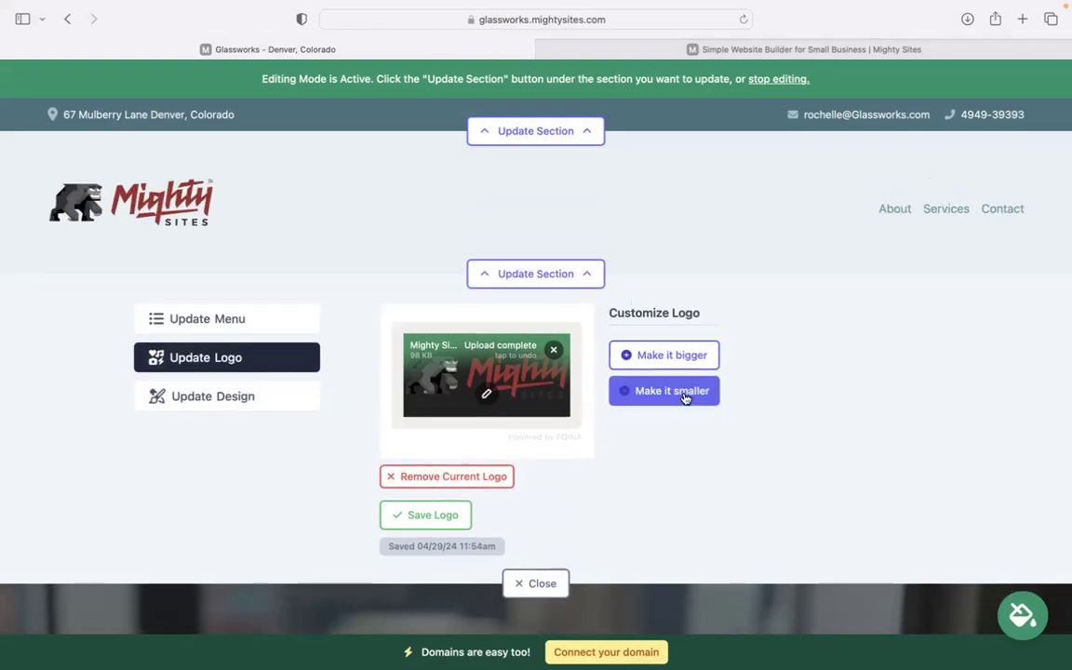
click(538, 584)
Pick the teal colour theme from the second set of themes and save it.
scroll(537, 372, down, 10)
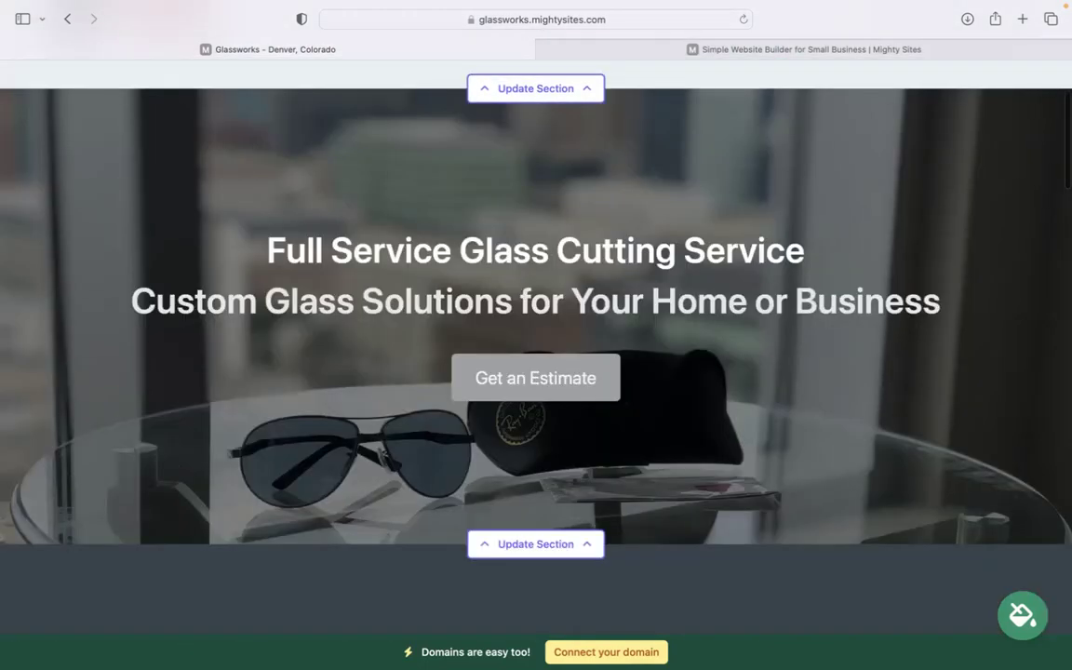
scroll(824, 272, down, 1)
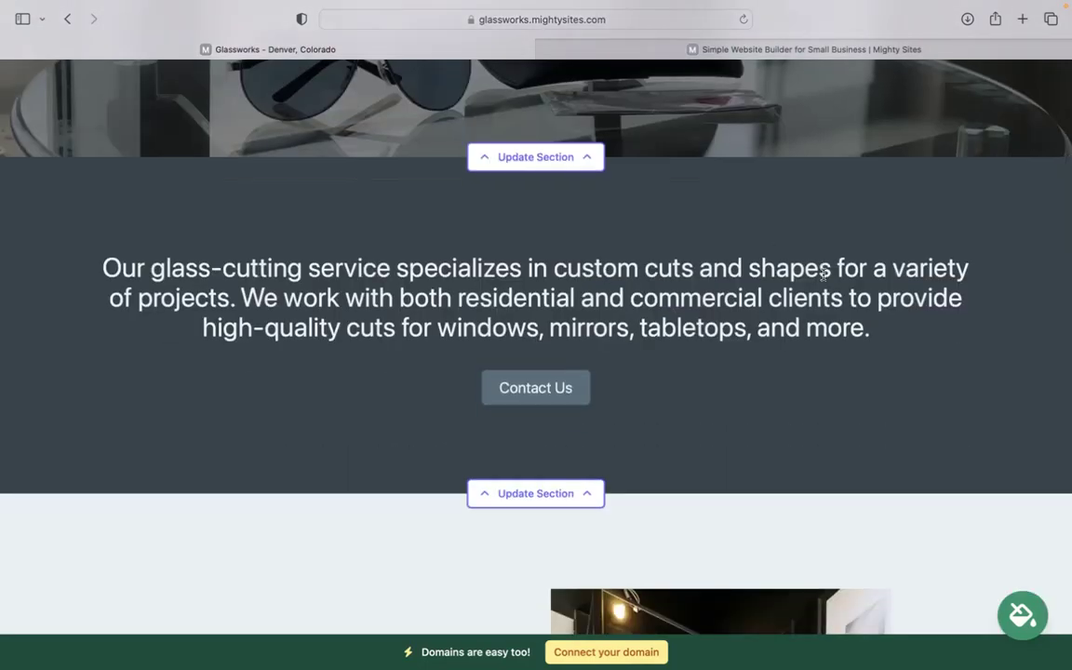
click(1022, 619)
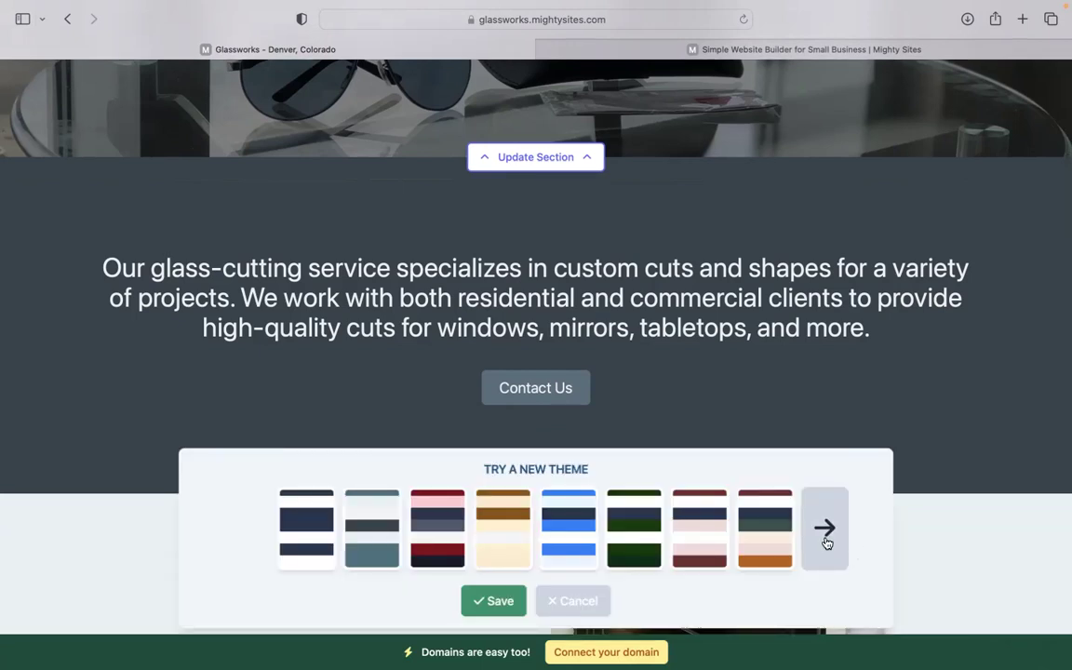
click(827, 538)
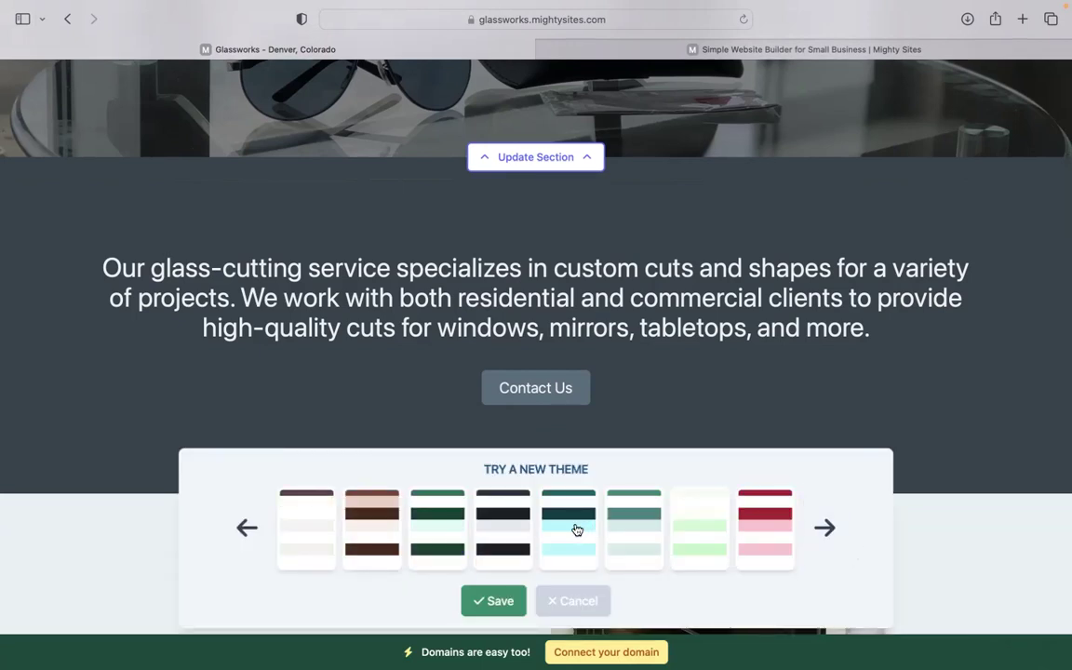
click(572, 531)
click(493, 600)
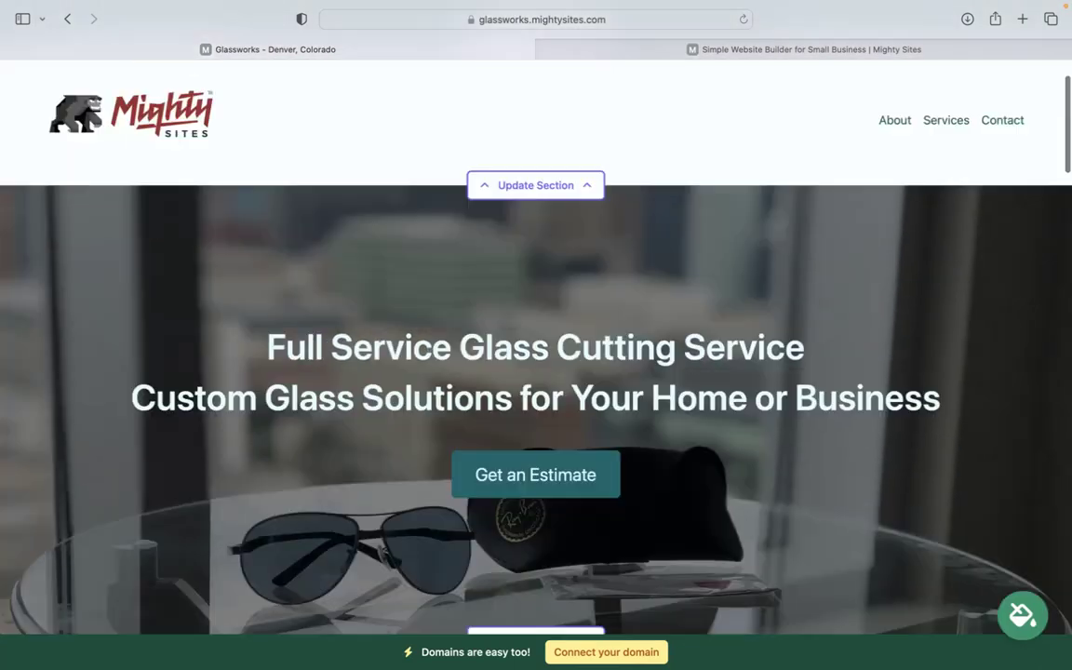
Open the hero section's image options and browse the stock photo library results.
scroll(536, 372, down, 5)
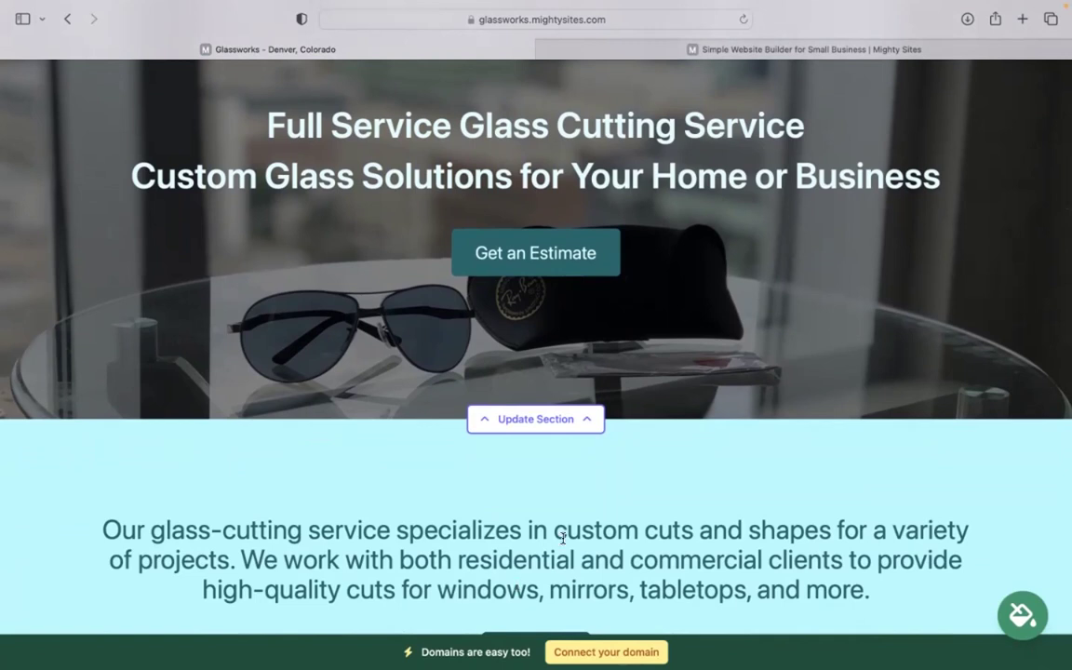
click(514, 420)
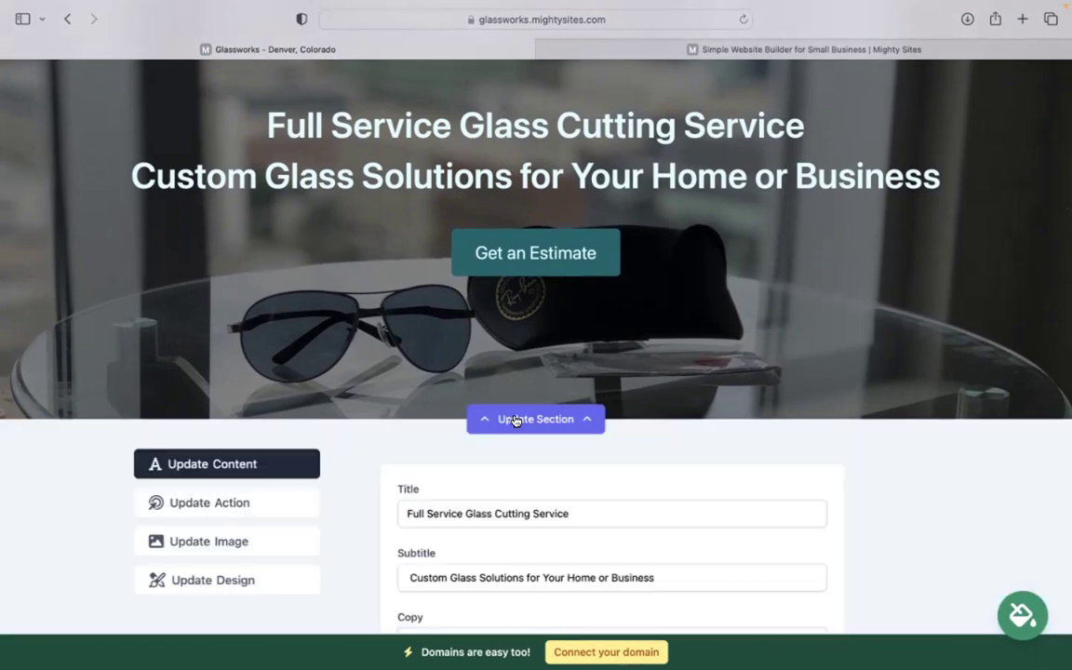
click(247, 541)
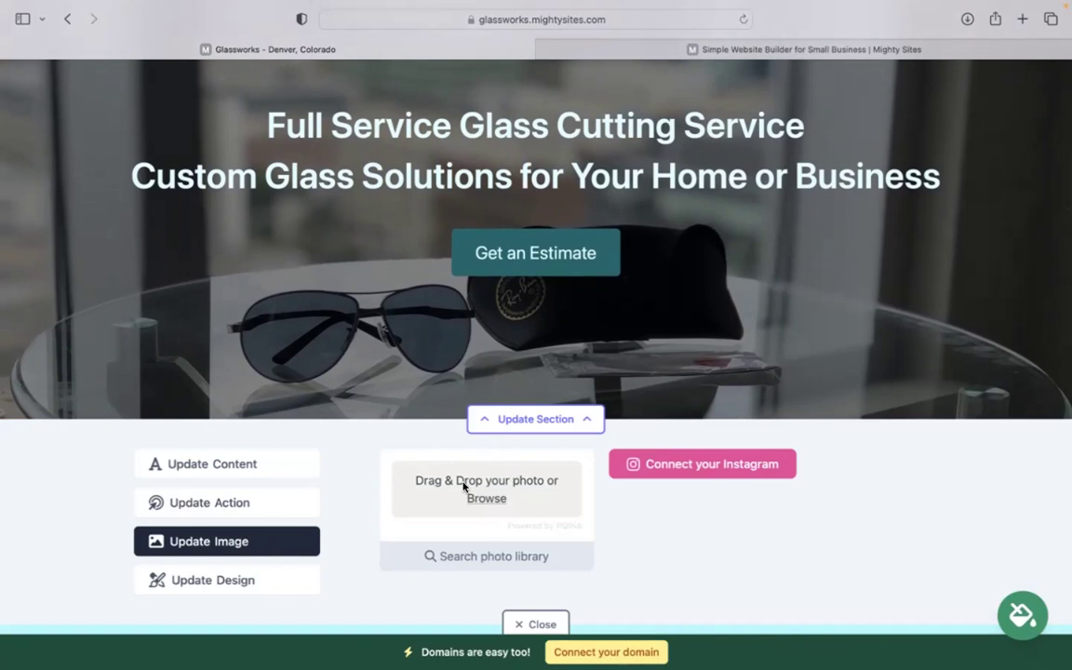
scroll(535, 481, down, 2)
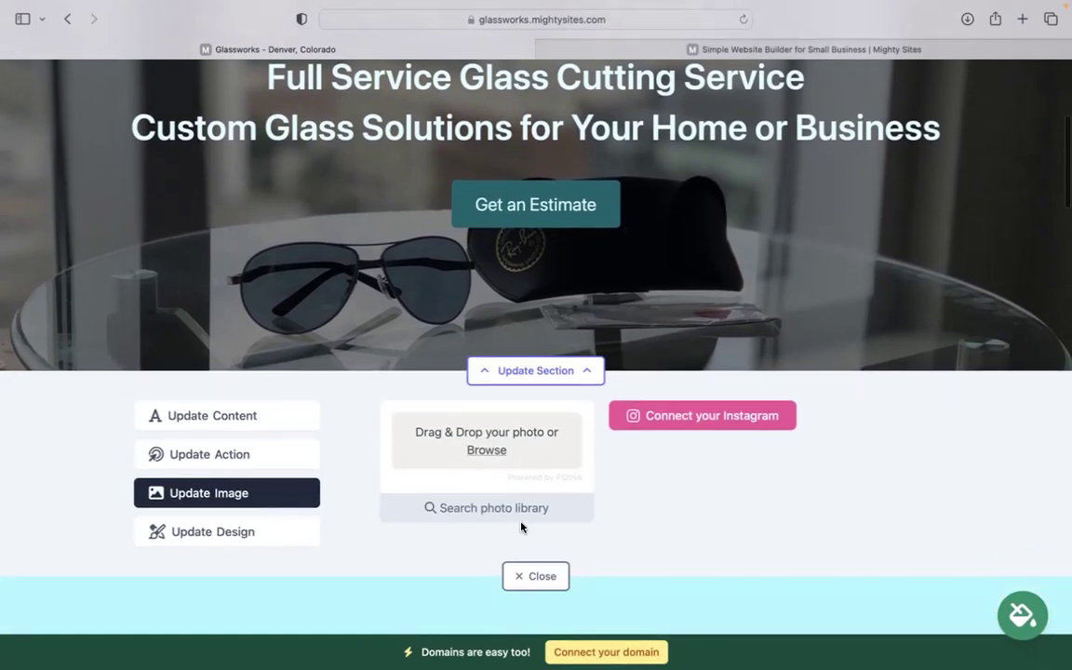
click(584, 511)
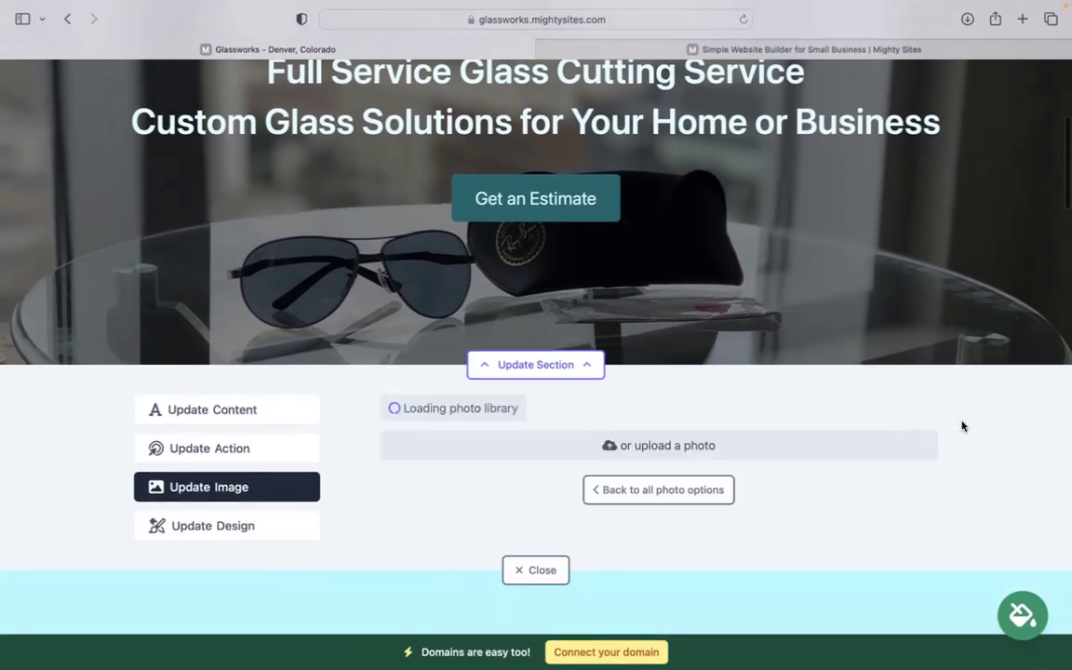
scroll(1013, 418, down, 2)
scroll(663, 527, down, 5)
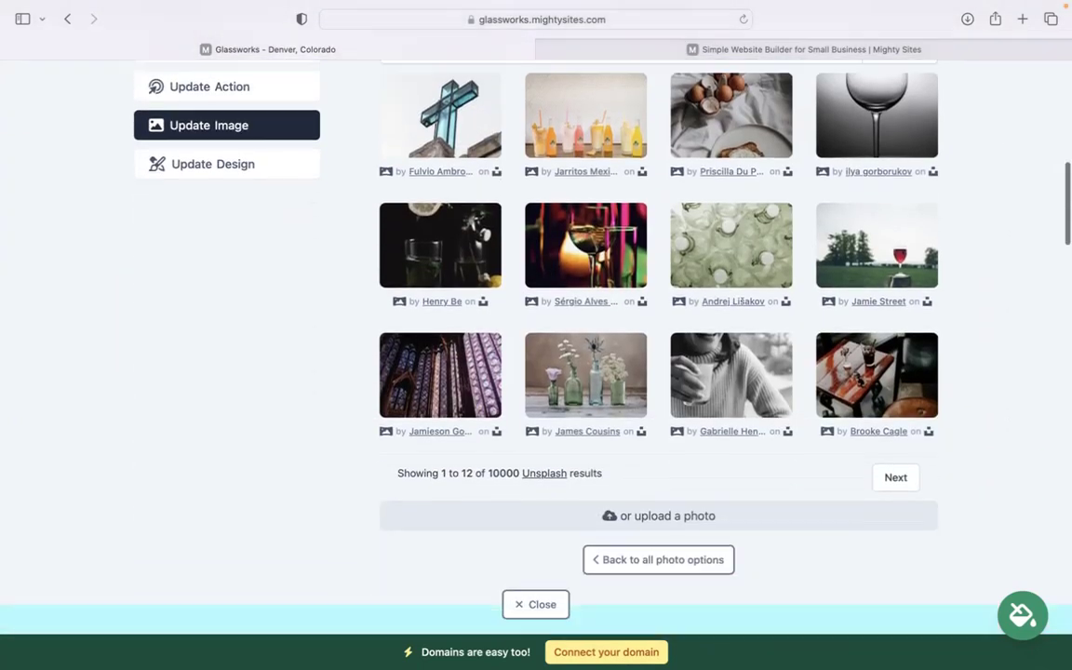
scroll(674, 213, up, 2)
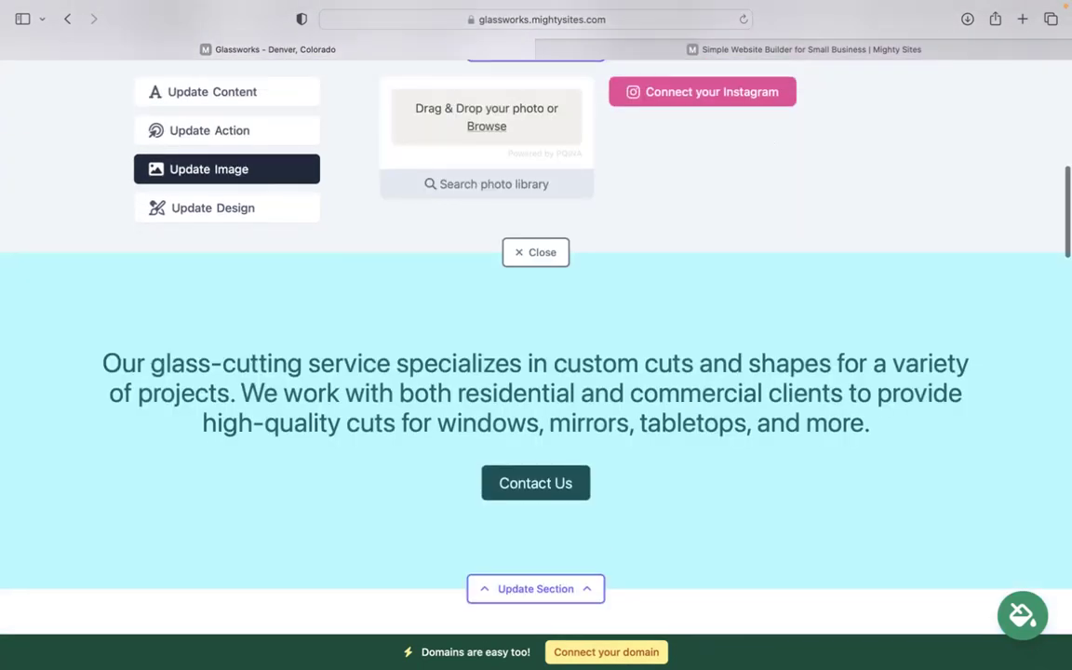
scroll(729, 136, up, 3)
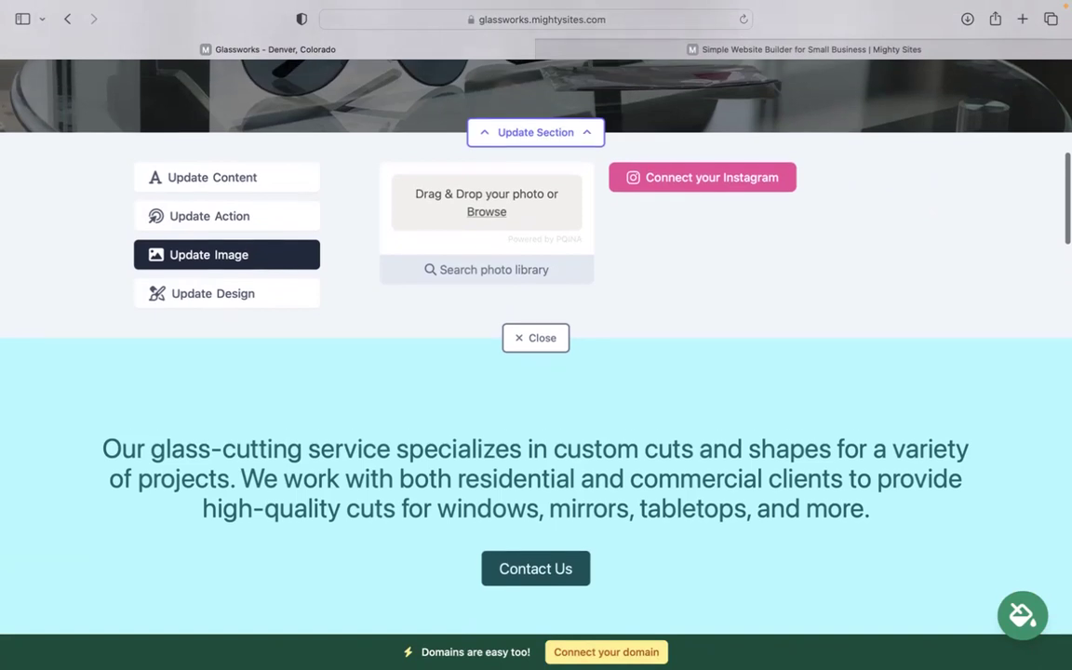
Review the hero button's 'Get an Estimate' text and its link choices, cancelling without changes.
click(221, 296)
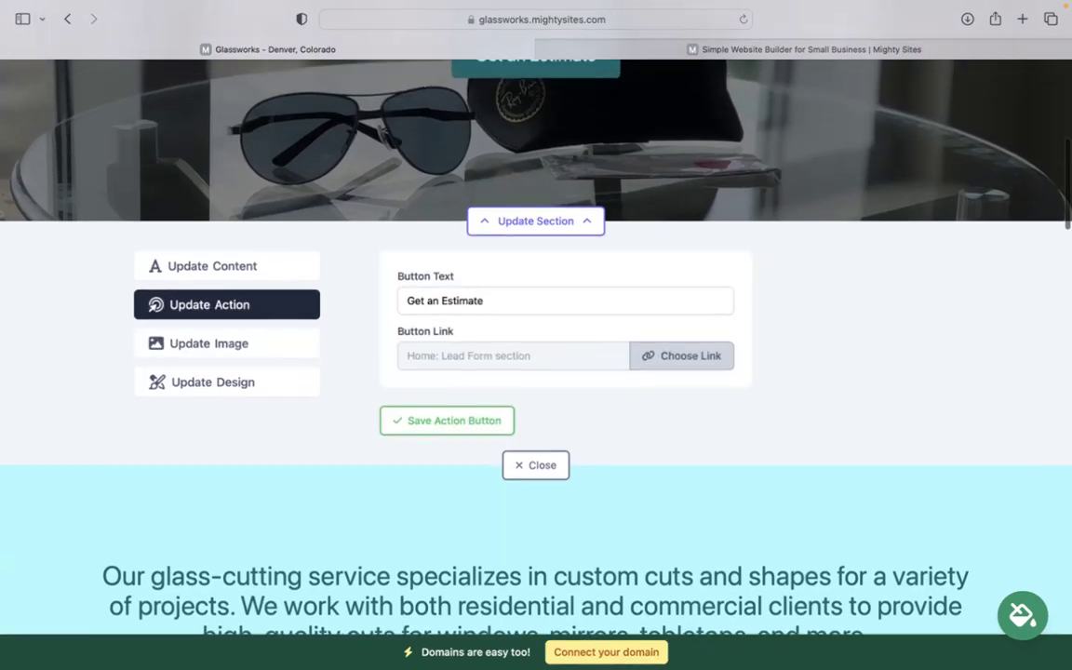
scroll(503, 298, up, 6)
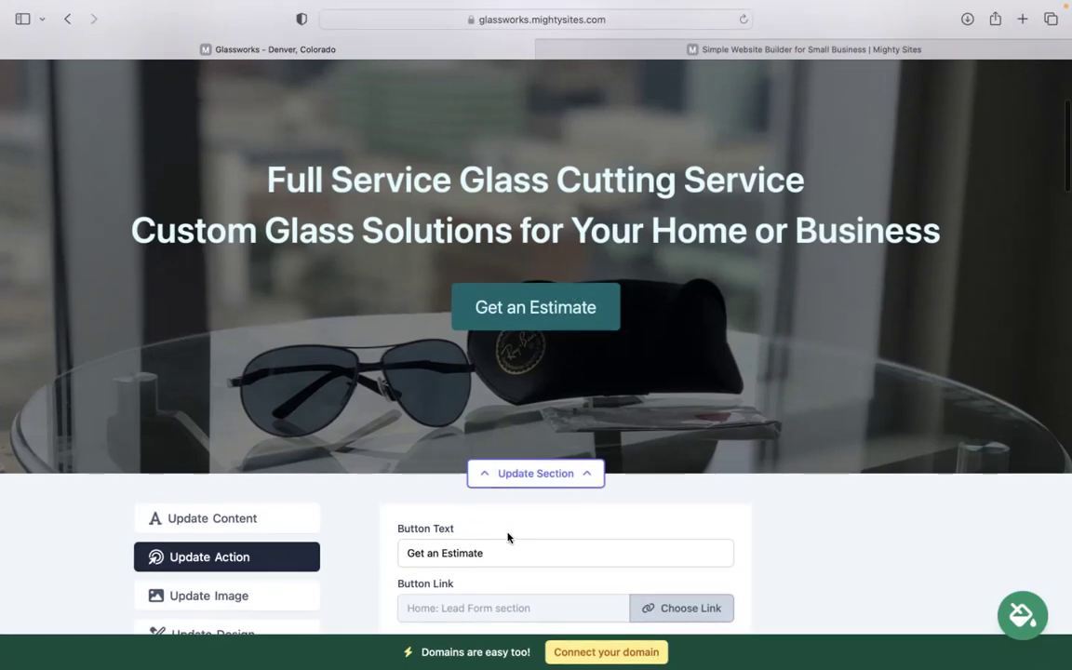
drag(498, 553, 400, 549)
click(684, 607)
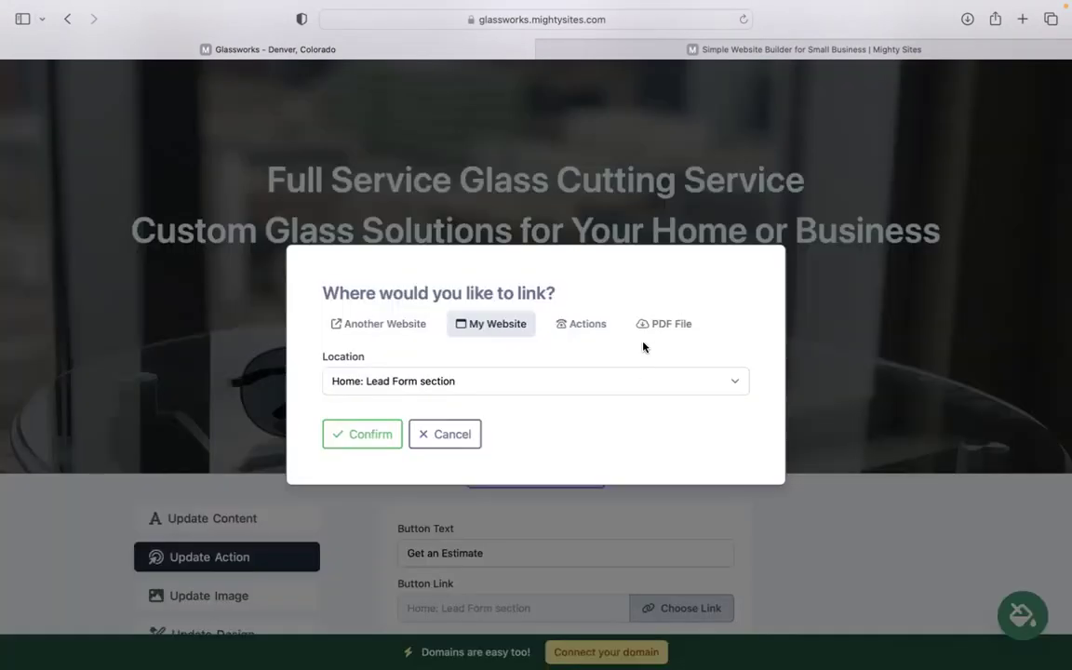
click(469, 433)
scroll(503, 437, down, 10)
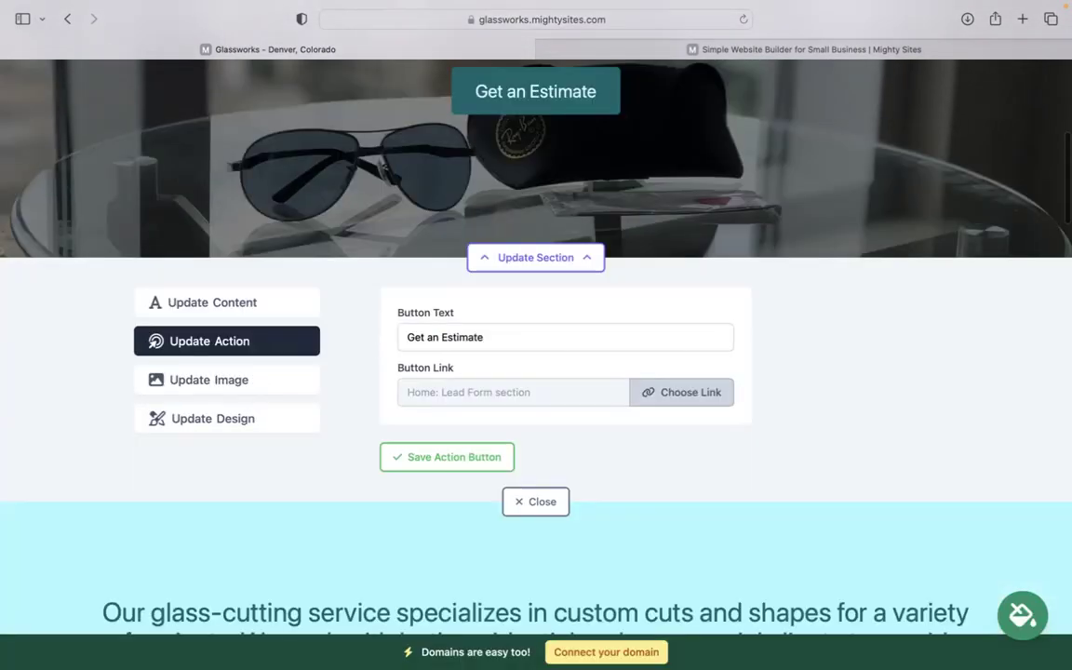
scroll(536, 345, down, 15)
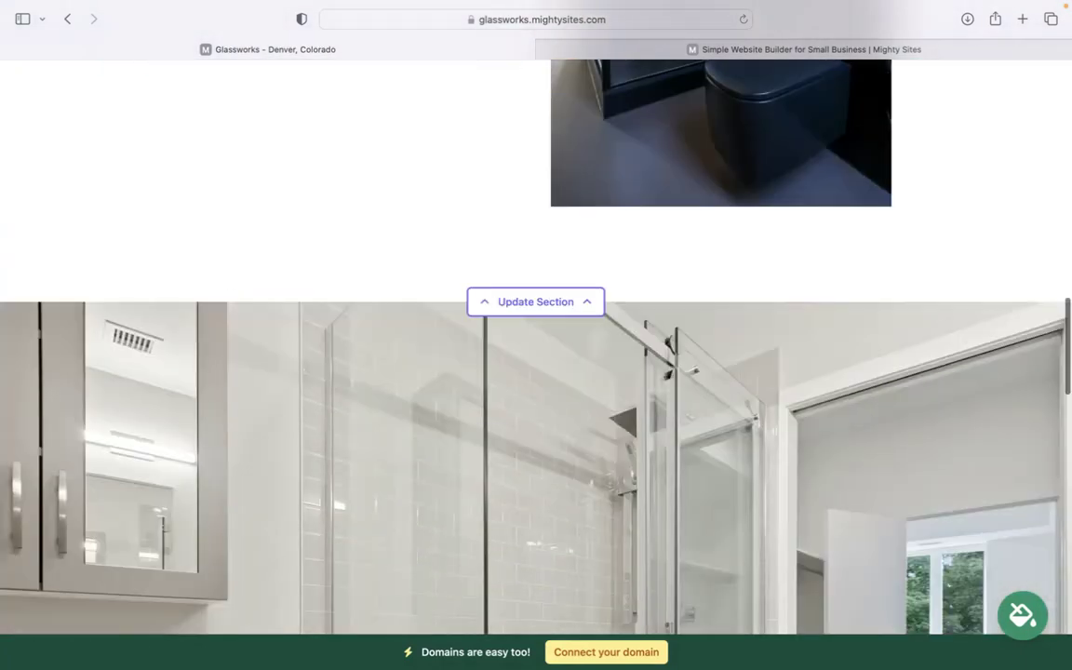
scroll(531, 455, down, 10)
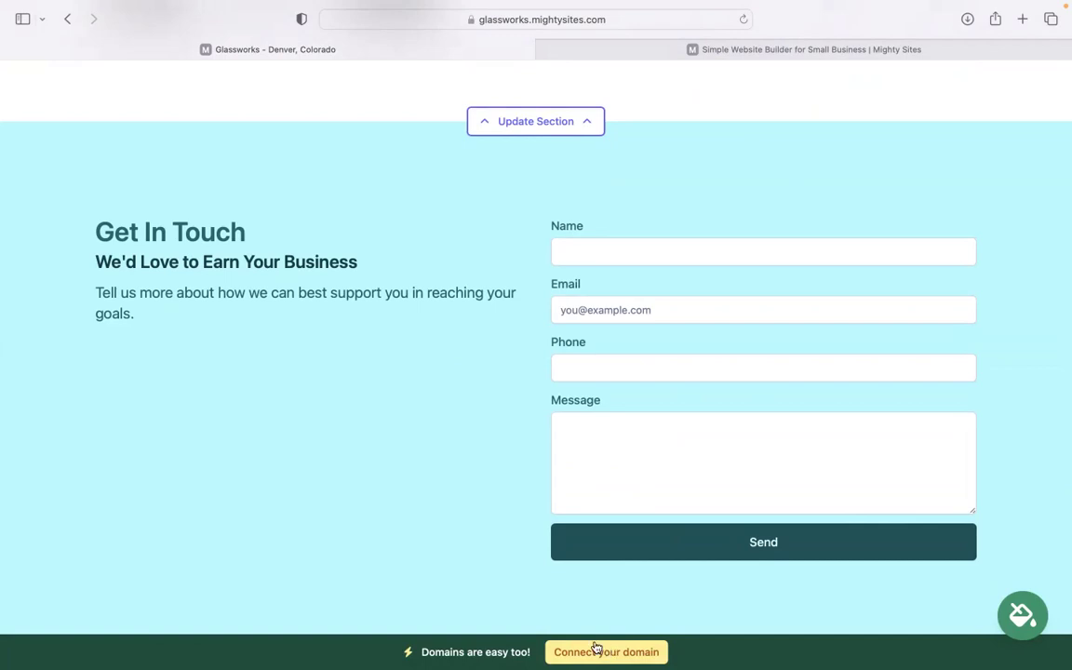
scroll(536, 335, up, 8)
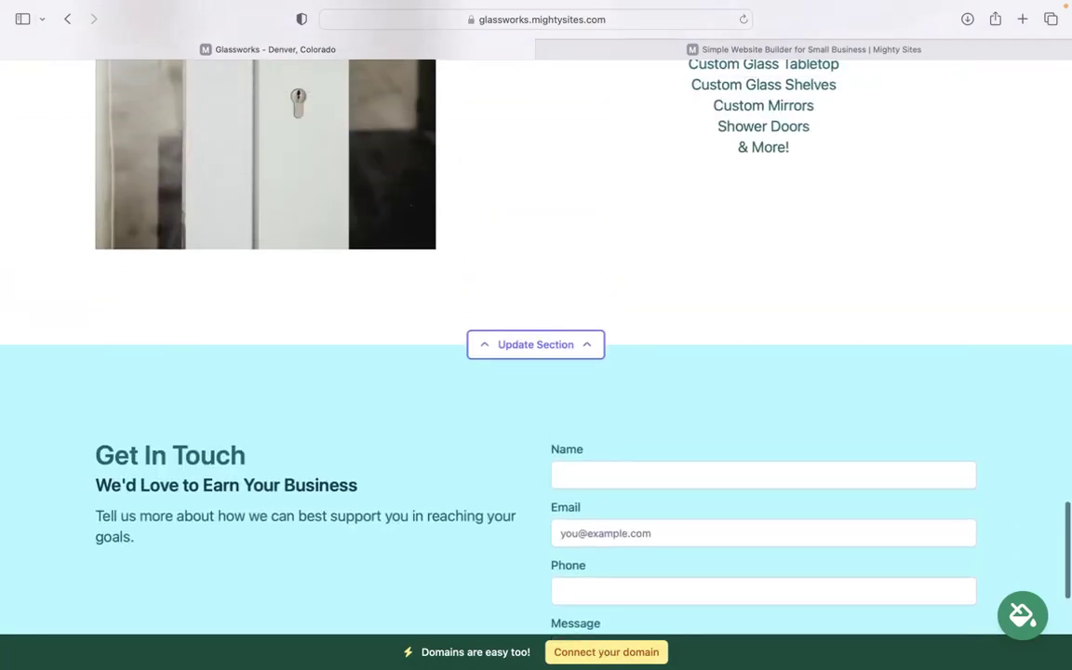
scroll(536, 335, up, 15)
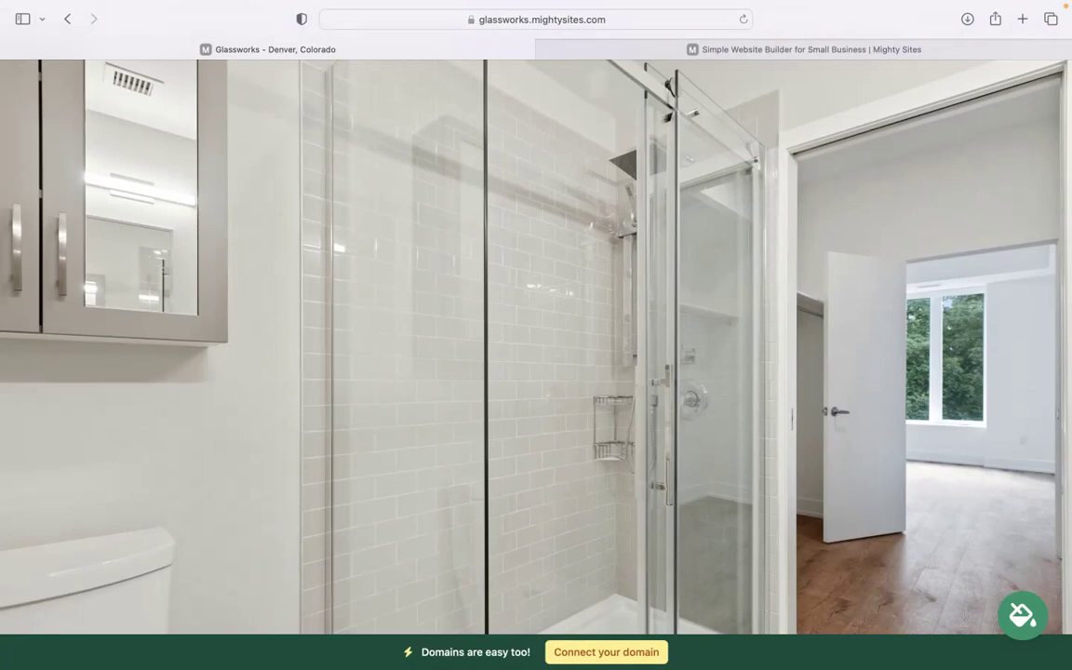
scroll(536, 345, up, 10)
scroll(537, 344, up, 15)
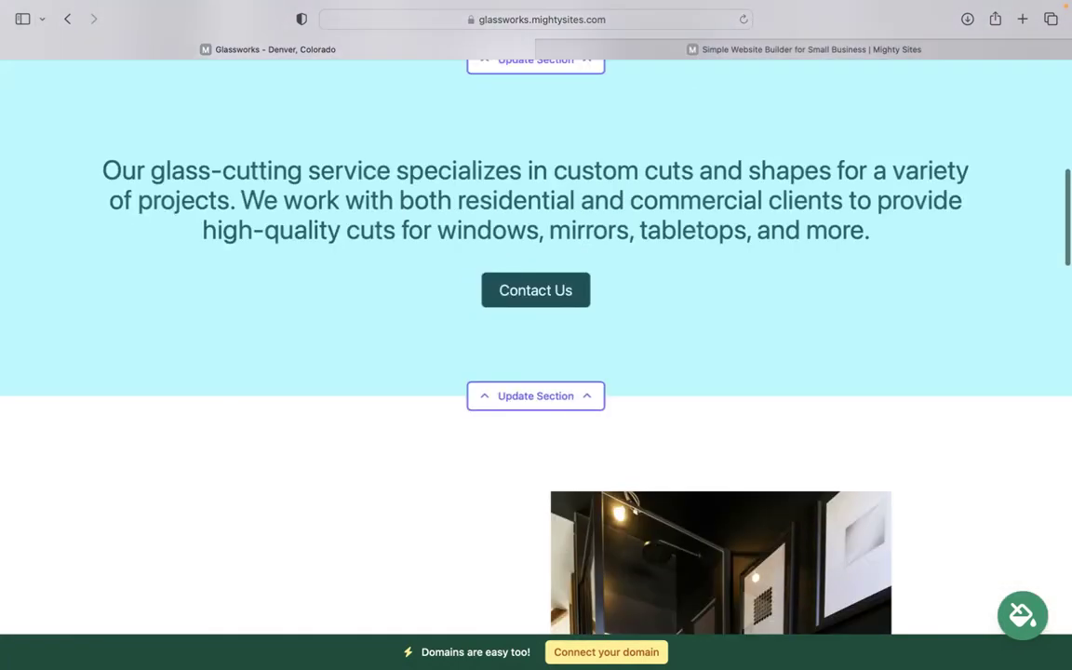
scroll(536, 345, up, 2)
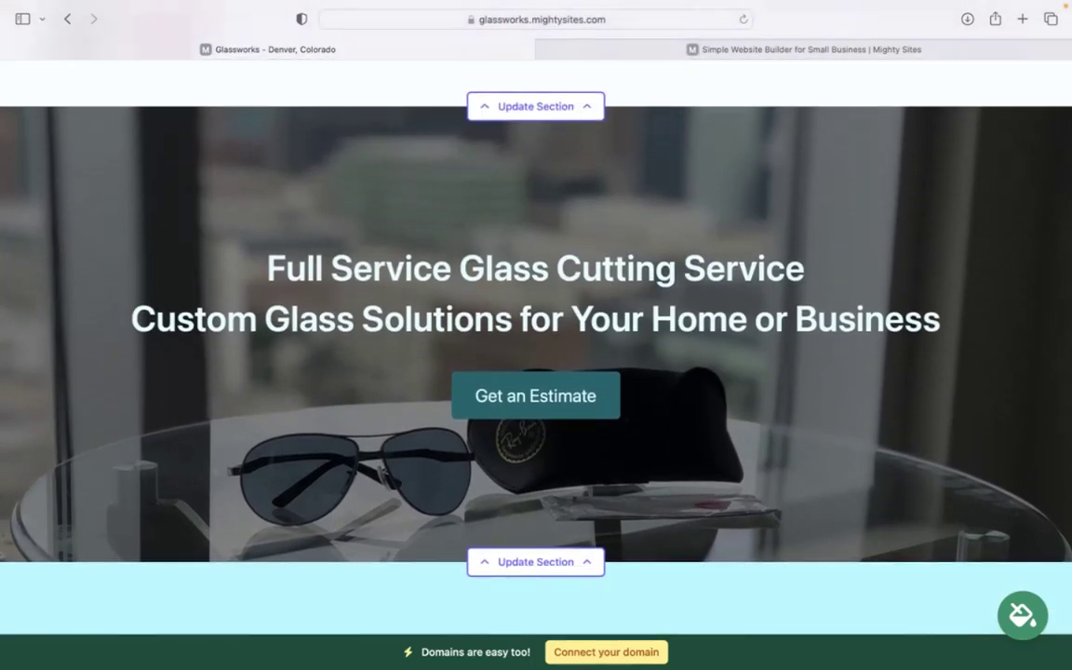
scroll(536, 345, up, 3)
scroll(536, 344, down, 10)
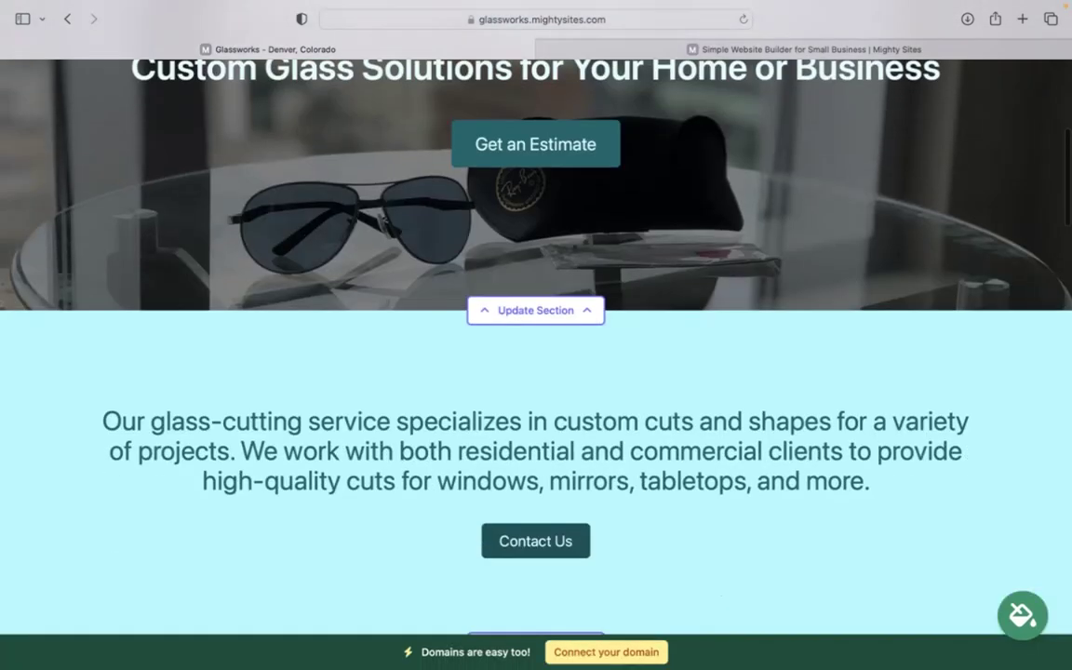
scroll(536, 344, down, 15)
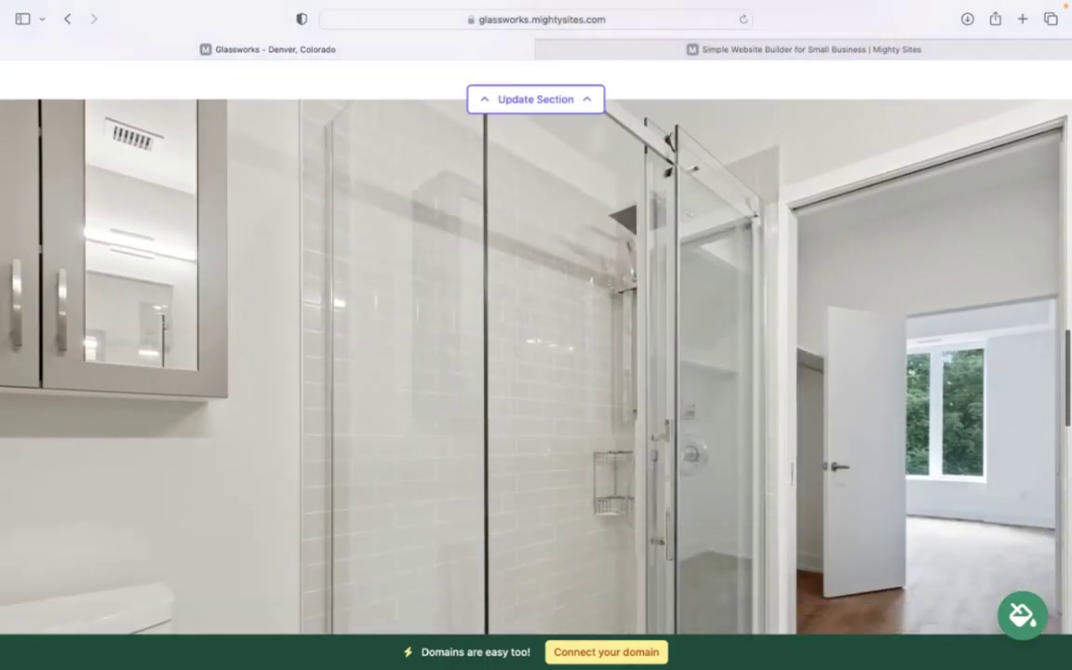
scroll(536, 345, down, 2)
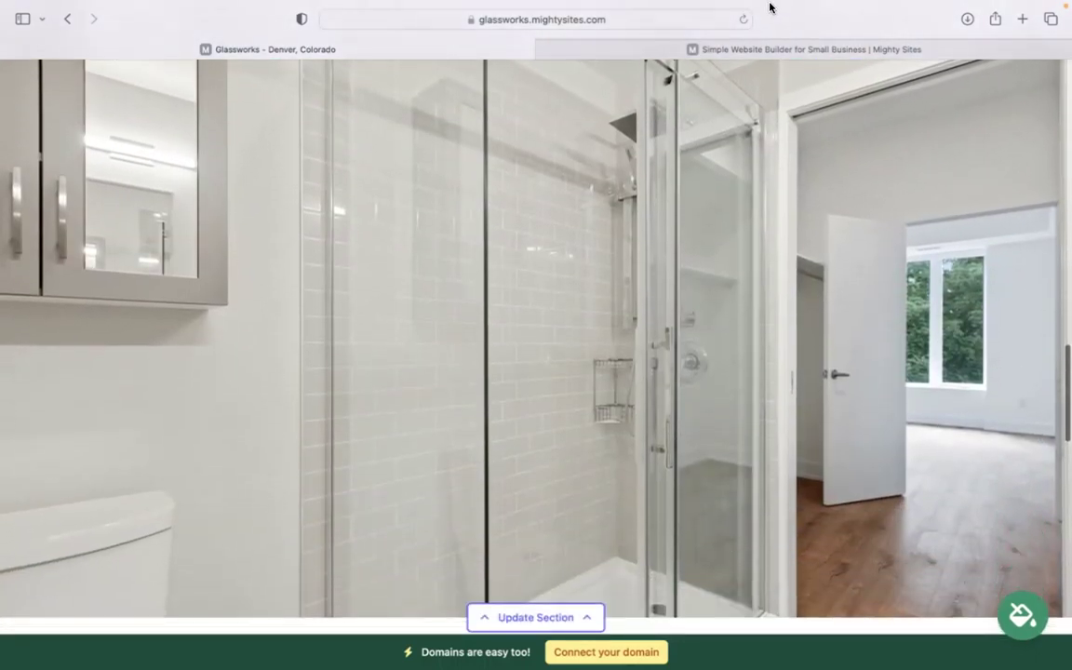
mouse_move(758, 6)
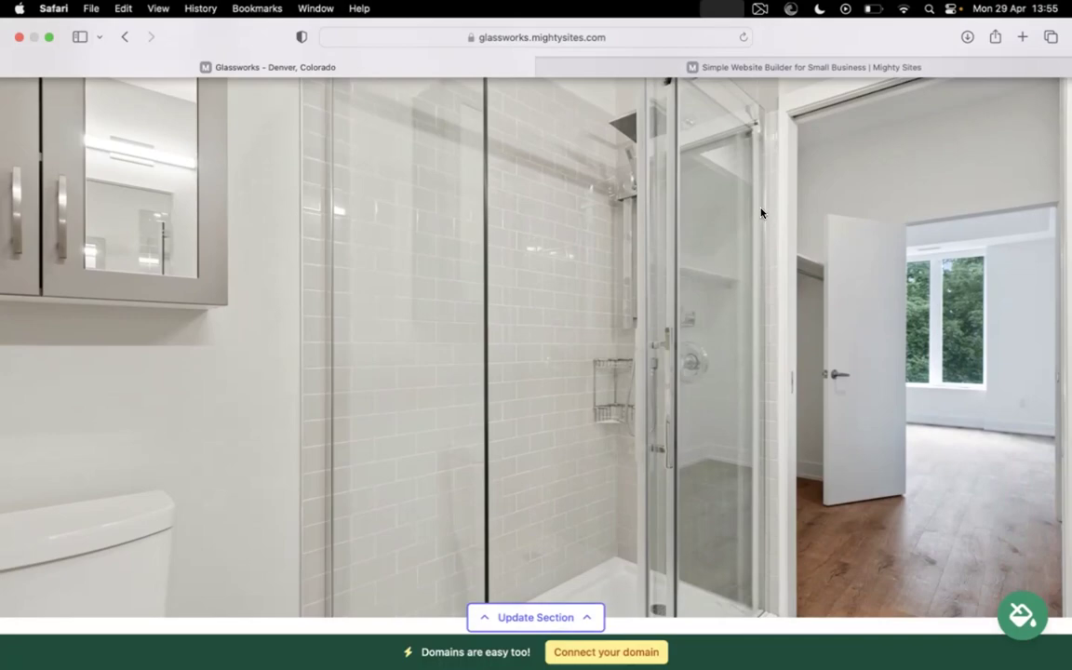